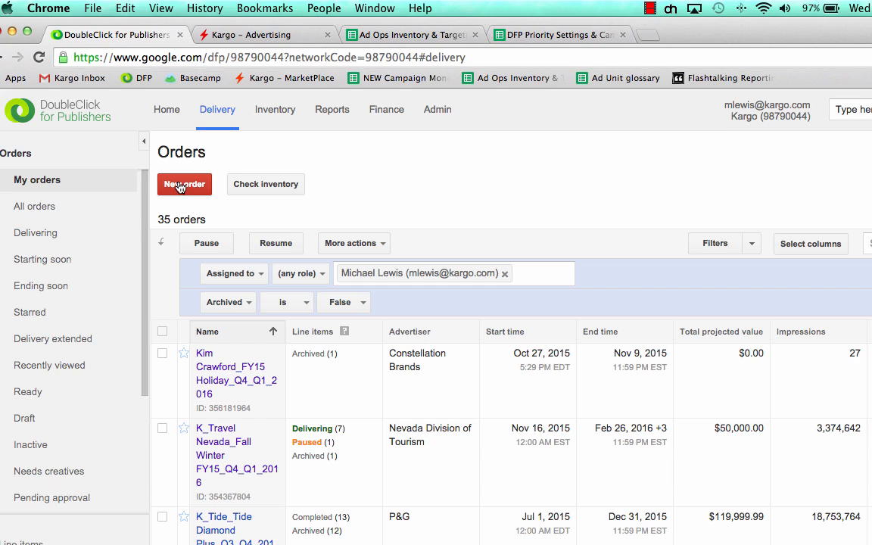
Create a new order and begin its name with the prefix K_.
{"action": "left_click", "coordinate": [180, 187]}
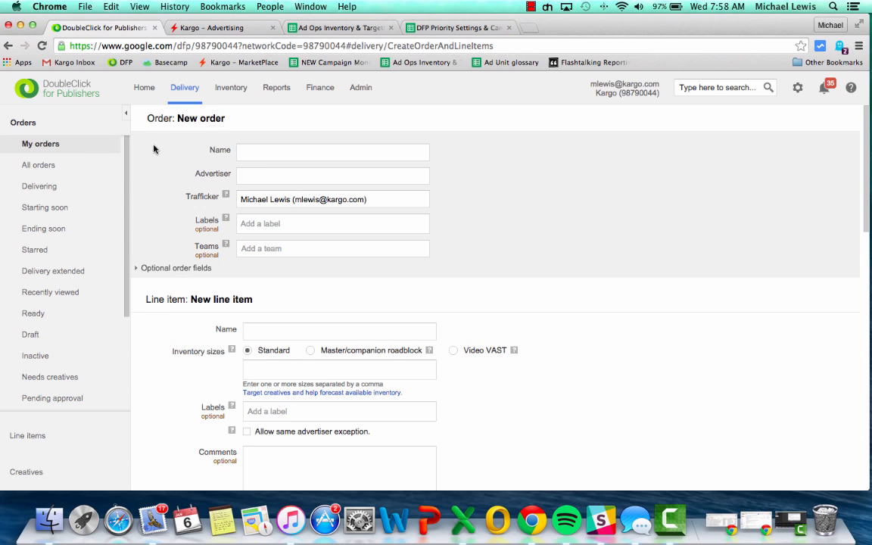
{"action": "left_click", "coordinate": [256, 151]}
{"action": "left_click", "coordinate": [256, 151]}
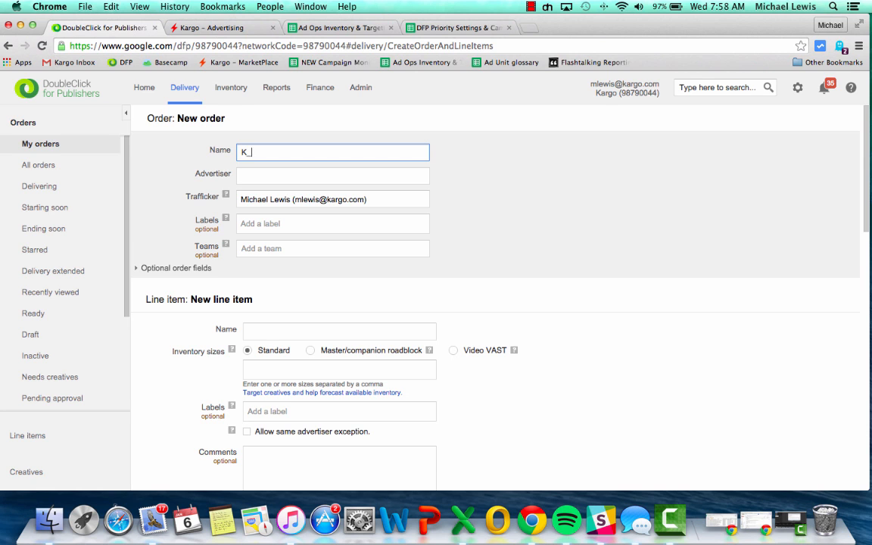
Copy the campaign name ebay_New Year_Q1_2016 from Kargo Marketplace and paste it after K_ in the DFP order name.
{"action": "left_click", "coordinate": [225, 30]}
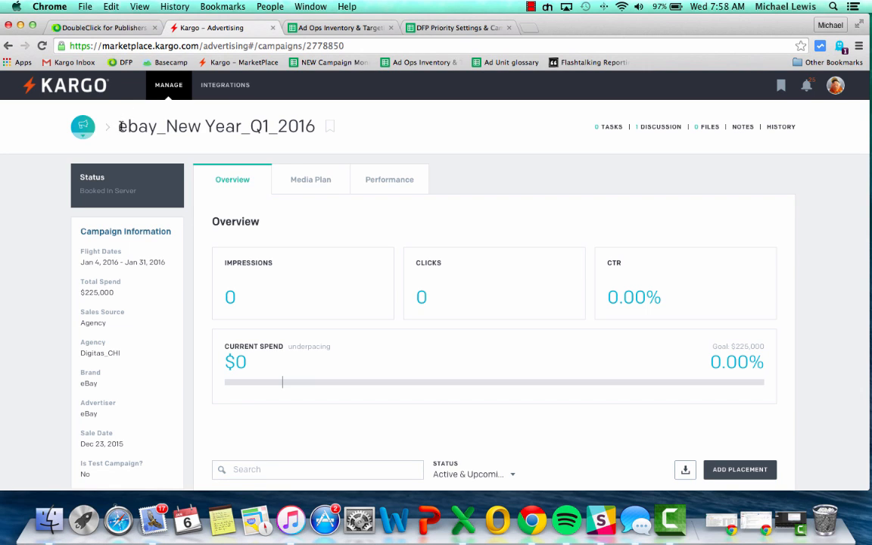
{"action": "left_click_drag", "start_coordinate": [121, 127], "coordinate": [313, 134]}
{"action": "key", "text": "super+c"}
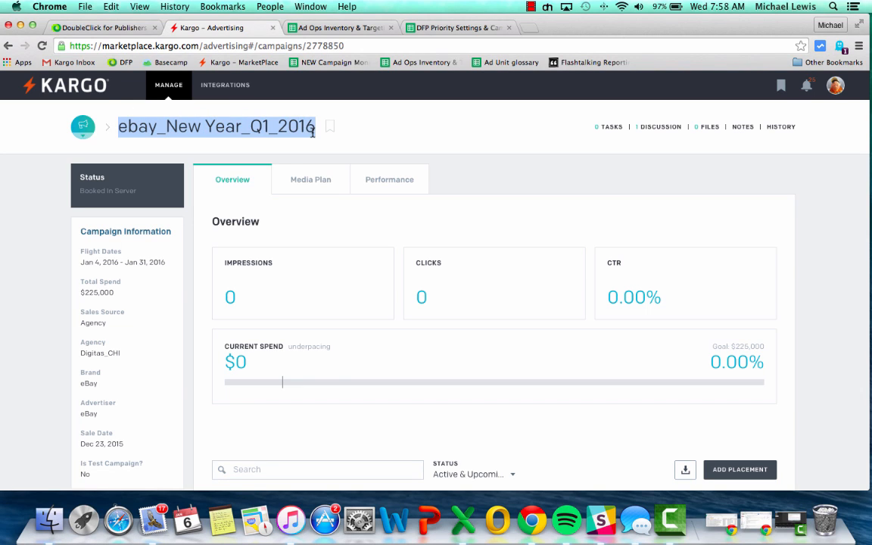
{"action": "left_click", "coordinate": [117, 28]}
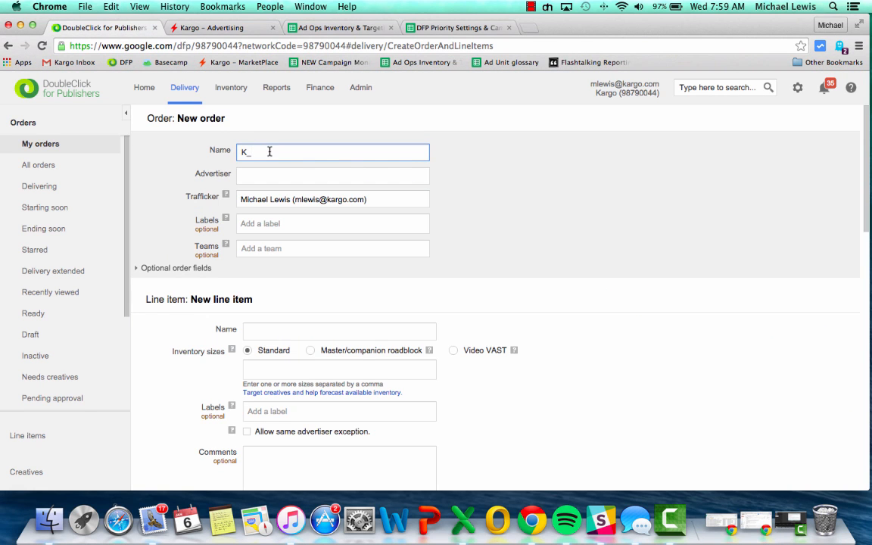
{"action": "key", "text": "super+v"}
Replace the pasted campaign name so that the order is named K_MWL-2016_Jan16-Mar16.
{"action": "left_click_drag", "start_coordinate": [253, 153], "coordinate": [354, 155]}
{"action": "type", "text": "M"}
Check the campaign's advertiser in Kargo Marketplace and browse the advertisers available for the DFP order.
{"action": "left_click", "coordinate": [280, 172]}
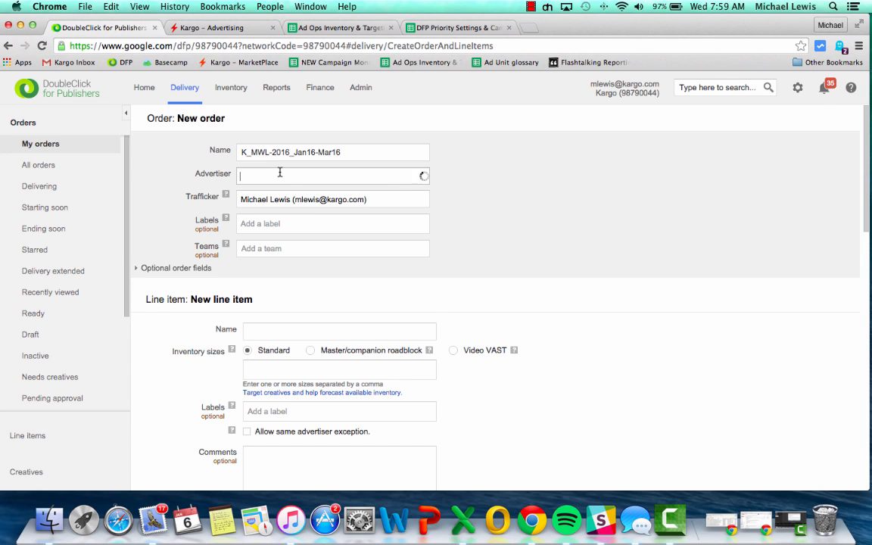
{"action": "left_click", "coordinate": [209, 27]}
{"action": "scroll", "coordinate": [181, 286], "scroll_direction": "down", "scroll_amount": 2}
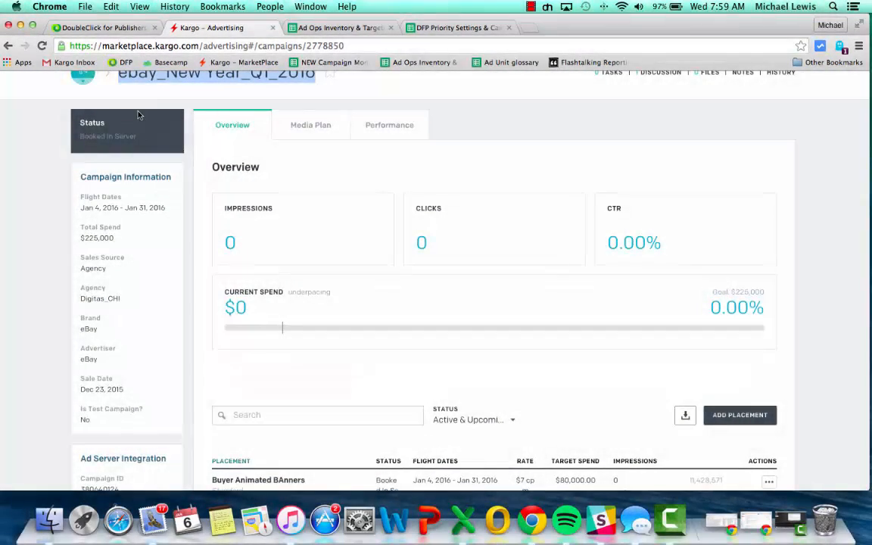
{"action": "left_click", "coordinate": [109, 27]}
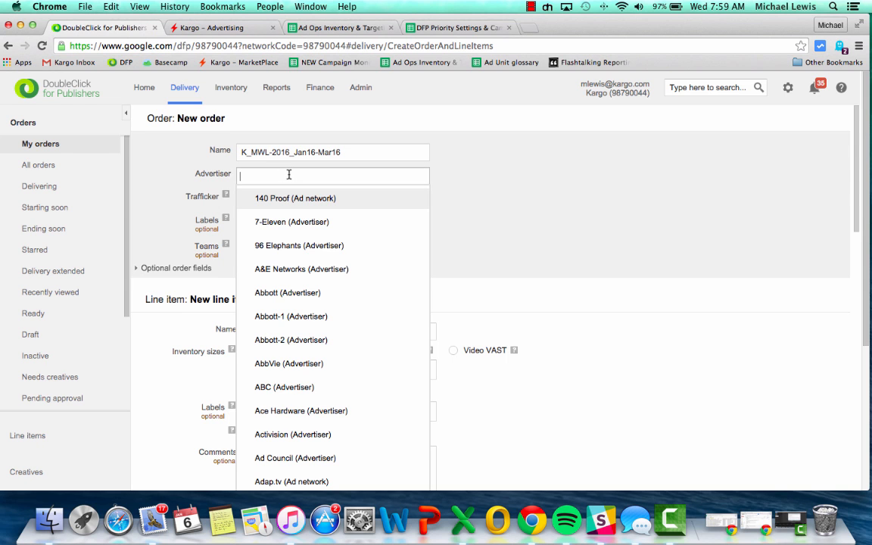
{"action": "scroll", "coordinate": [297, 358], "scroll_direction": "down", "scroll_amount": 3}
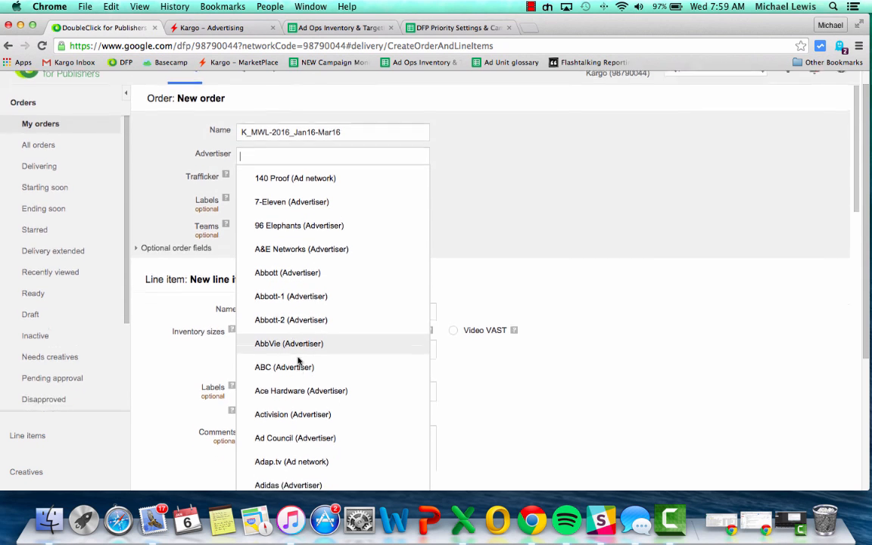
{"action": "scroll", "coordinate": [306, 210], "scroll_direction": "up", "scroll_amount": 3}
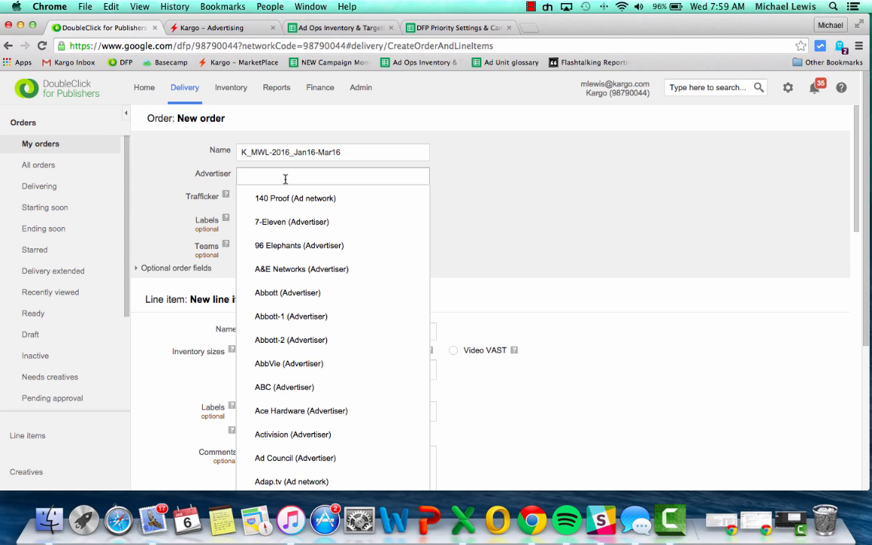
Search the advertisers for Test_MWL, and add and save a new company of type Advertiser named TEST_MWL_Jan.
{"action": "type", "text": "Test_MWL"}
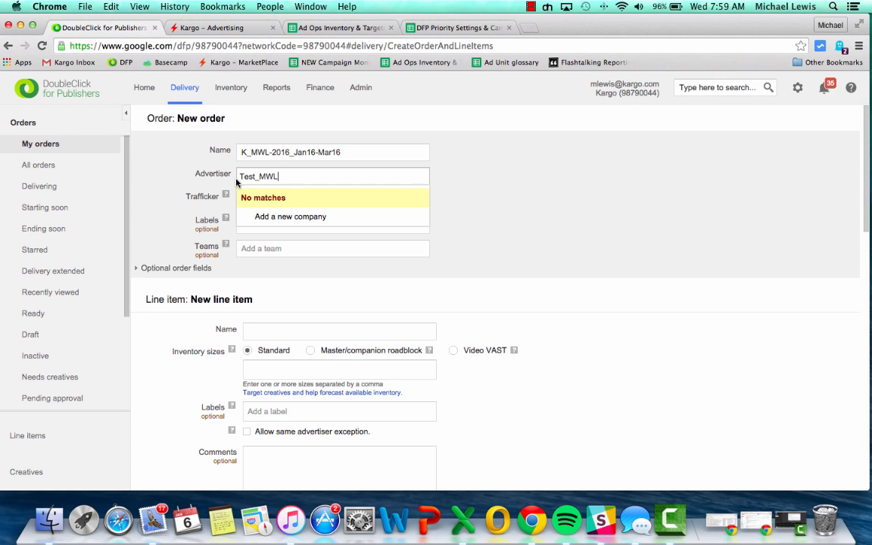
{"action": "left_click", "coordinate": [290, 216]}
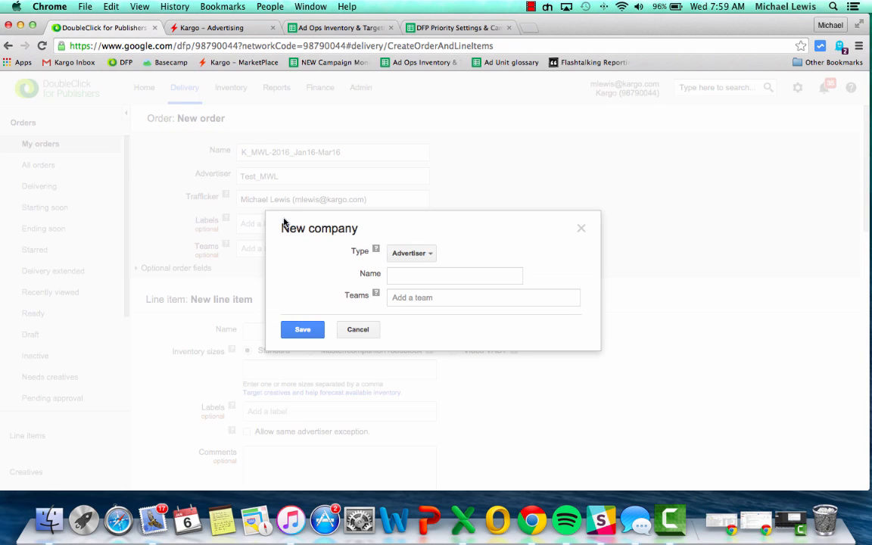
{"action": "left_click", "coordinate": [433, 276]}
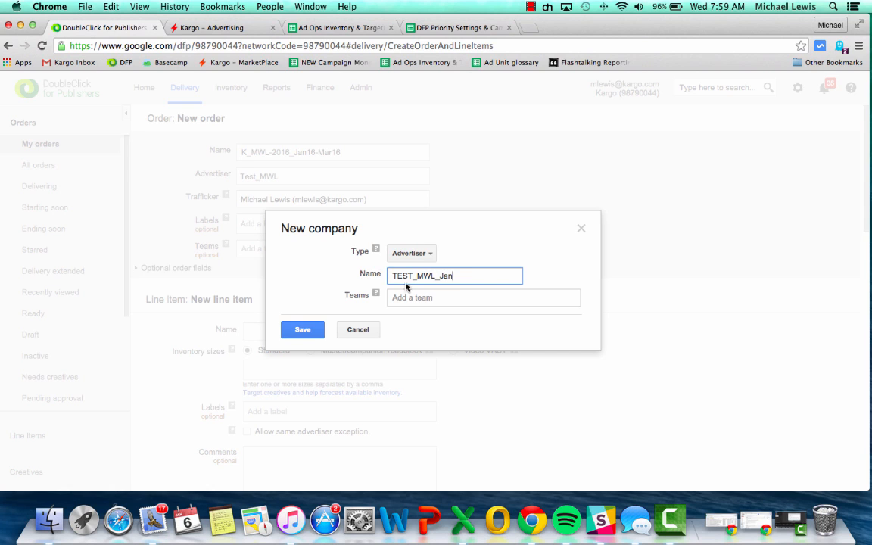
{"action": "left_click", "coordinate": [313, 331]}
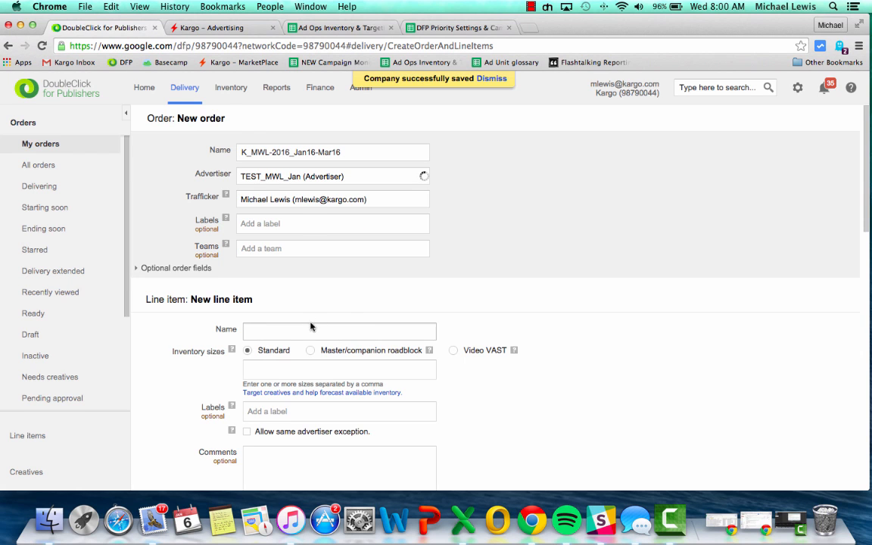
Look through the labels available for the order and review the order's fields.
{"action": "left_click", "coordinate": [397, 225]}
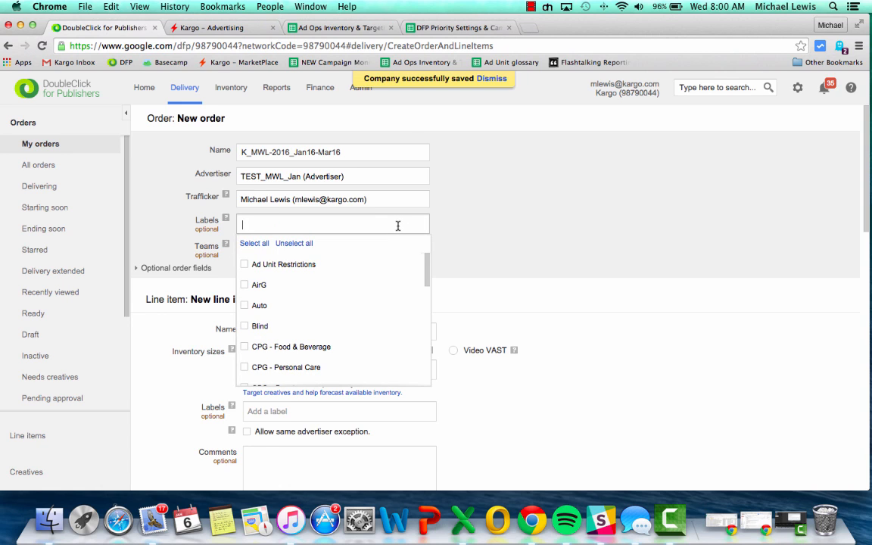
{"action": "scroll", "coordinate": [329, 295], "scroll_direction": "down", "scroll_amount": 3}
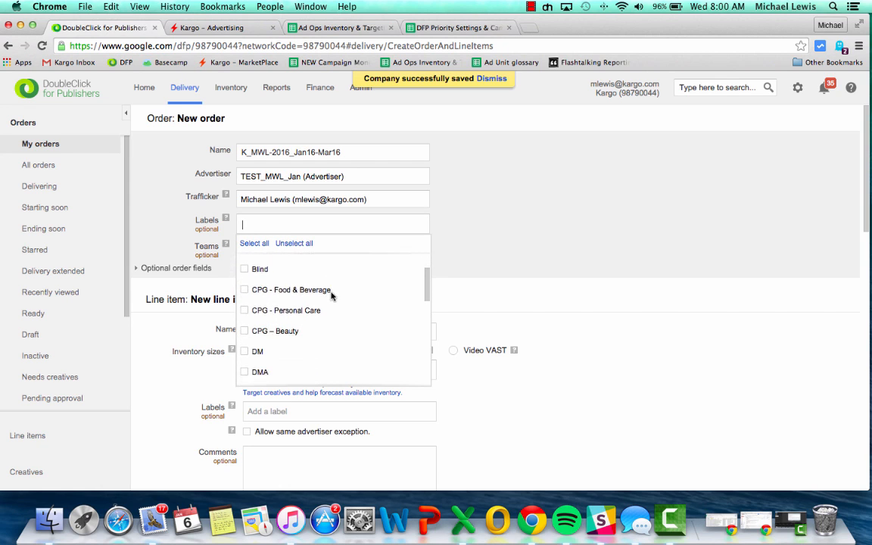
{"action": "scroll", "coordinate": [320, 305], "scroll_direction": "down", "scroll_amount": 2}
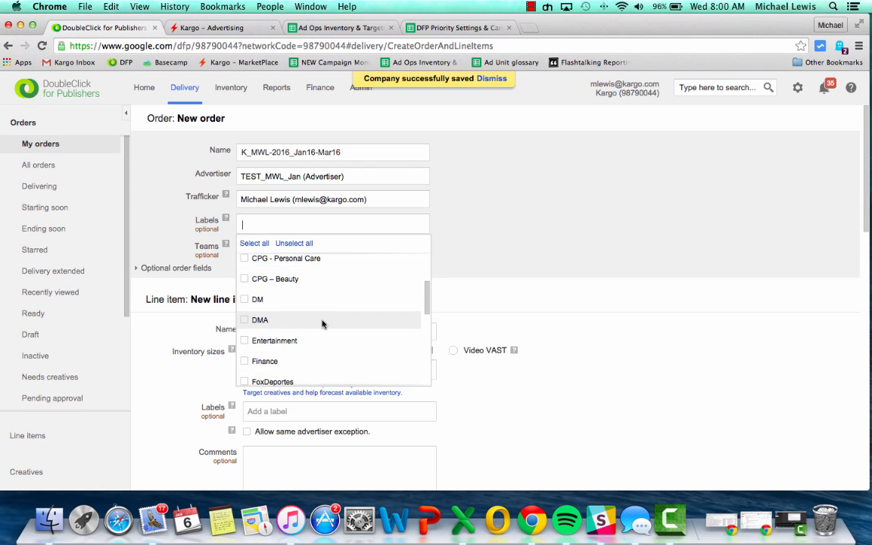
{"action": "scroll", "coordinate": [334, 323], "scroll_direction": "down", "scroll_amount": 2}
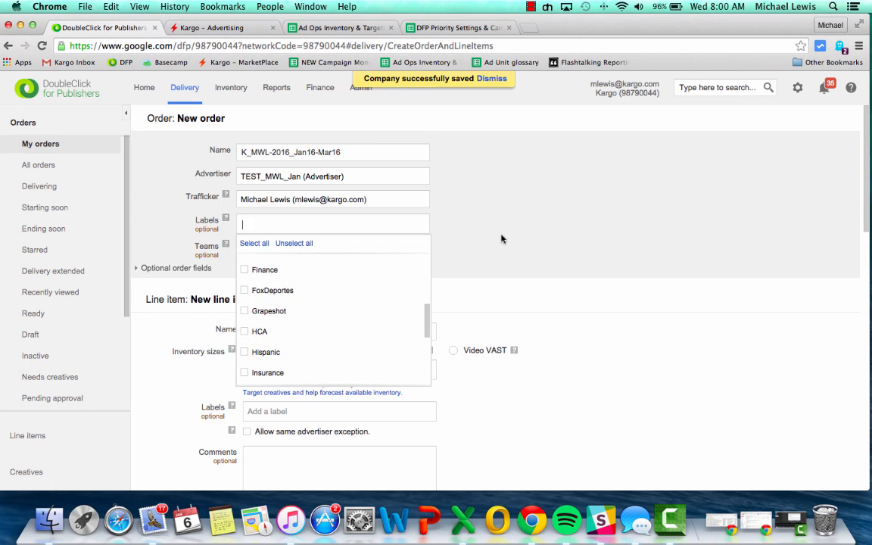
{"action": "left_click", "coordinate": [474, 236]}
{"action": "scroll", "coordinate": [425, 239], "scroll_direction": "down", "scroll_amount": 2}
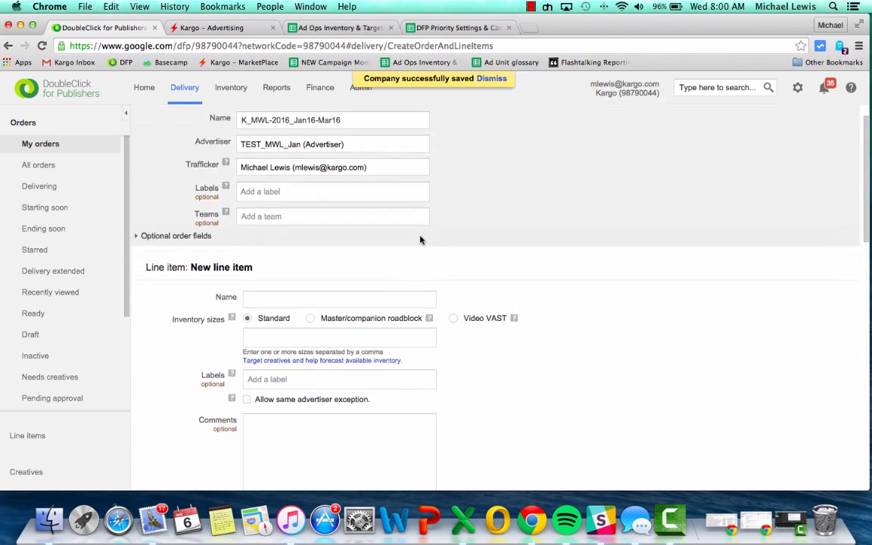
{"action": "scroll", "coordinate": [423, 239], "scroll_direction": "down", "scroll_amount": 1}
{"action": "scroll", "coordinate": [368, 234], "scroll_direction": "up", "scroll_amount": 3}
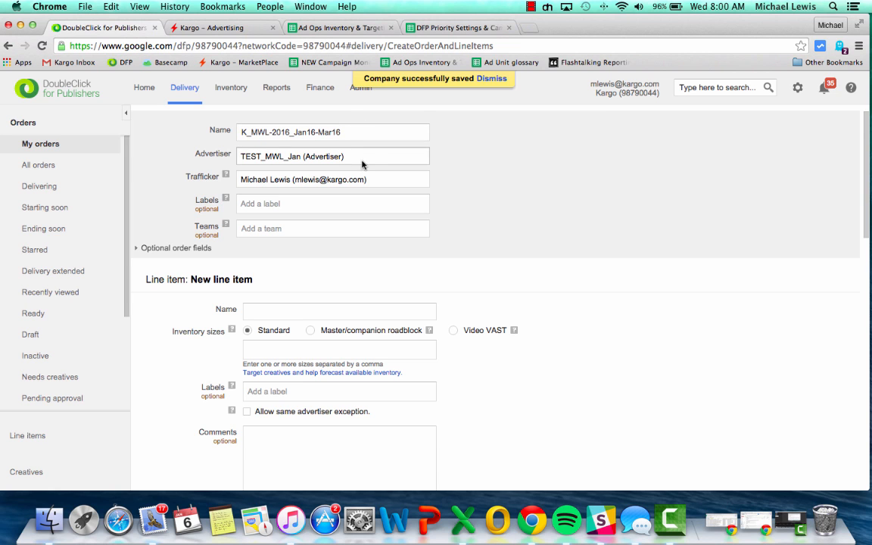
Copy the line item name MW_BottomBanner_Standard from the Buyer AV Static Banners placement in Kargo Marketplace.
{"action": "scroll", "coordinate": [475, 175], "scroll_direction": "down", "scroll_amount": 4}
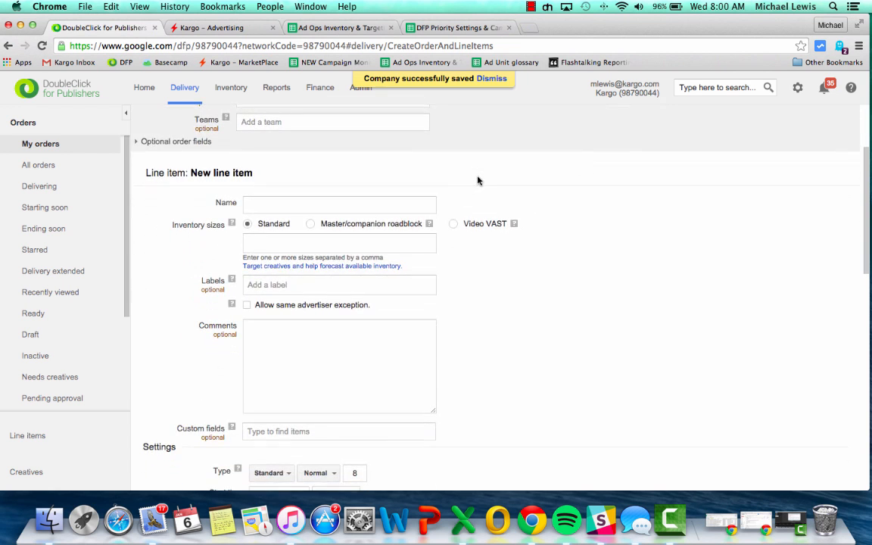
{"action": "scroll", "coordinate": [477, 181], "scroll_direction": "down", "scroll_amount": 1}
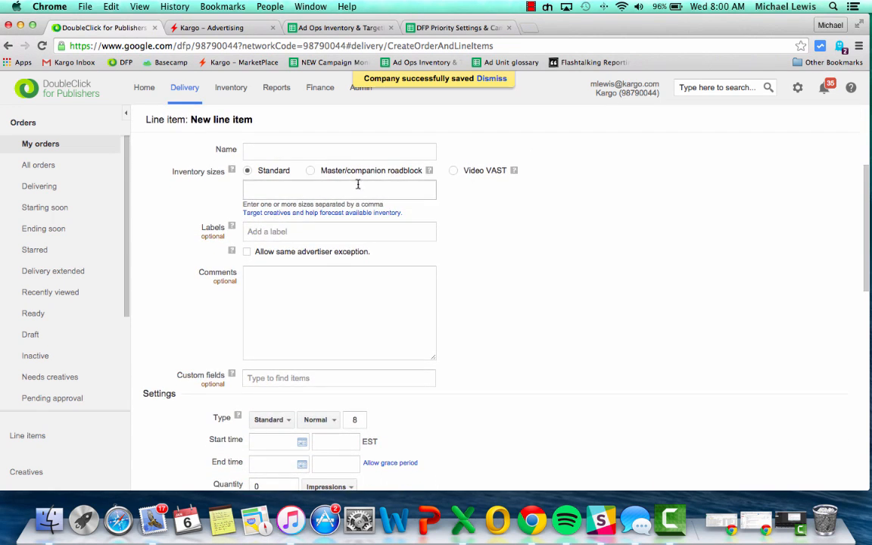
{"action": "left_click", "coordinate": [277, 152]}
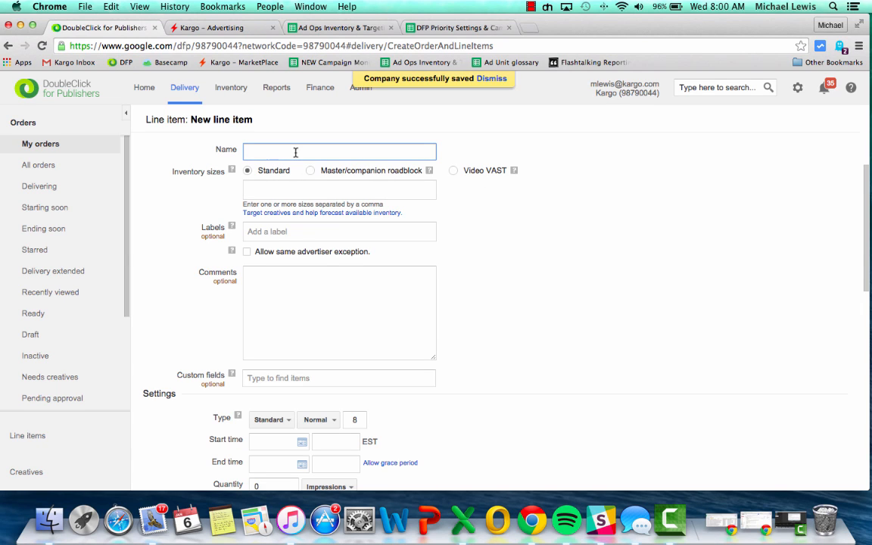
{"action": "left_click", "coordinate": [228, 30]}
{"action": "scroll", "coordinate": [296, 151], "scroll_direction": "down", "scroll_amount": 4}
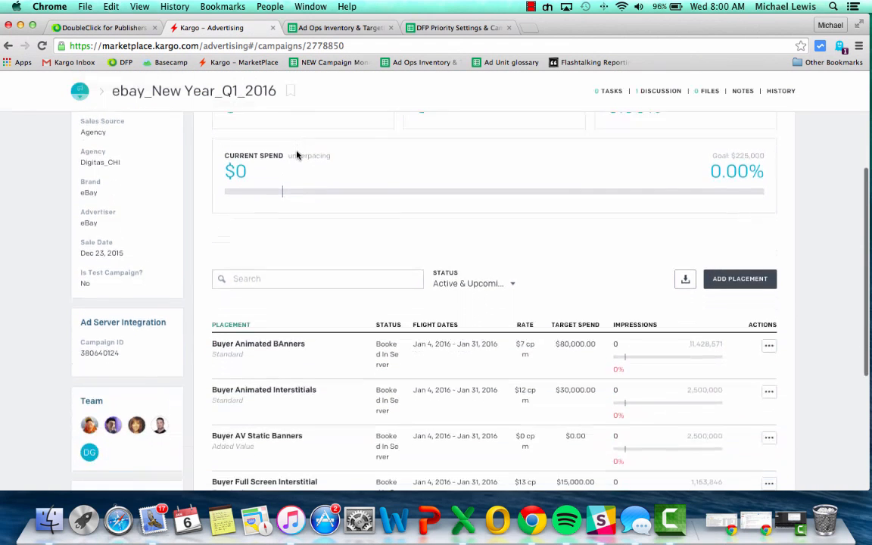
{"action": "scroll", "coordinate": [296, 154], "scroll_direction": "down", "scroll_amount": 5}
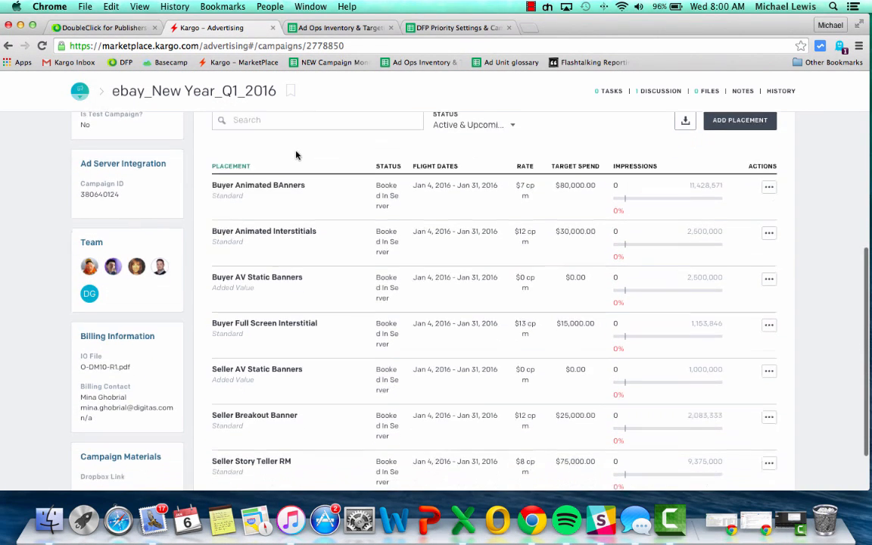
{"action": "left_click", "coordinate": [271, 272]}
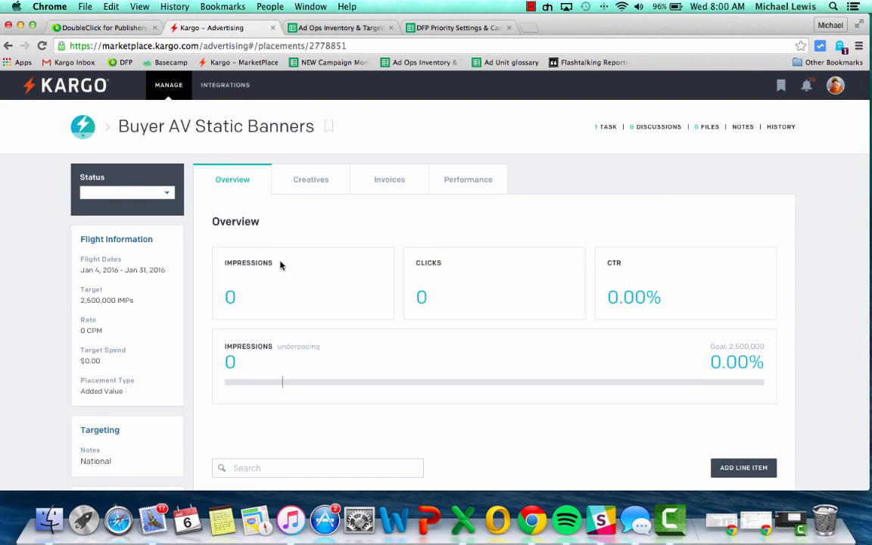
{"action": "scroll", "coordinate": [280, 264], "scroll_direction": "down", "scroll_amount": 7}
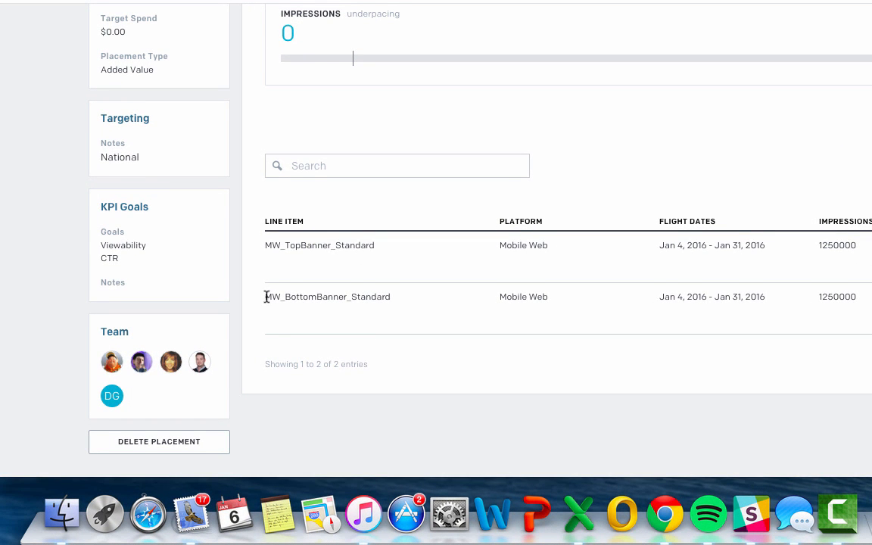
{"action": "left_click_drag", "start_coordinate": [266, 297], "coordinate": [392, 299]}
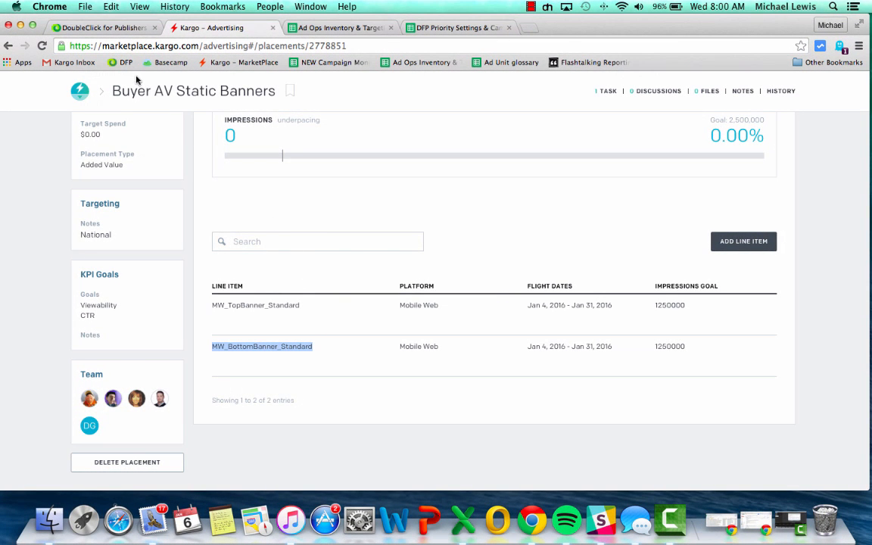
Name the new DFP line item MW_BottomBanner_Standard_Jan16-Mar16_AddedValue.
{"action": "left_click", "coordinate": [118, 28]}
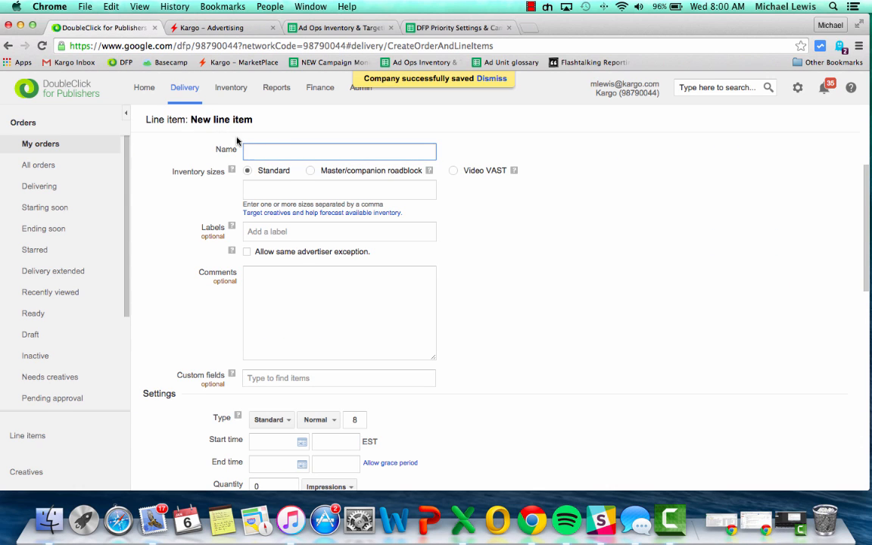
{"action": "type", "text": "MW_BottomBanner_Standard"}
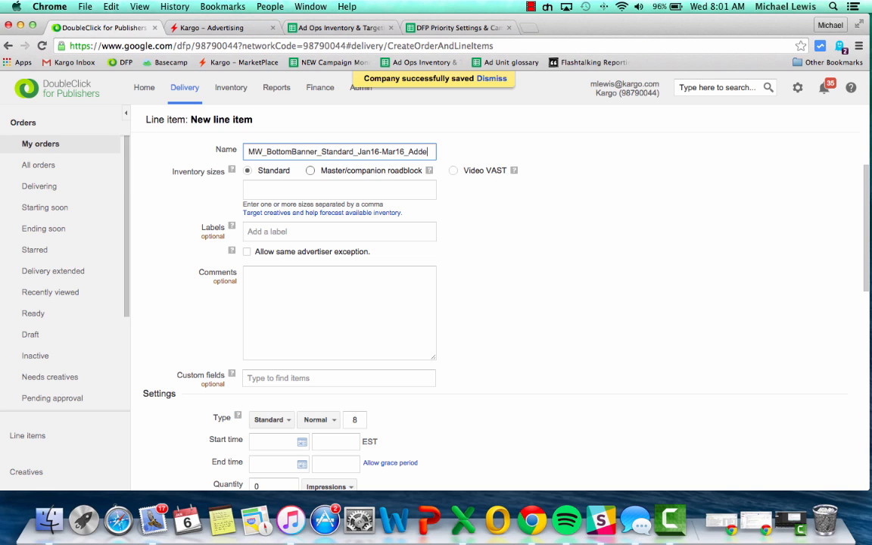
{"action": "type", "text": "Value"}
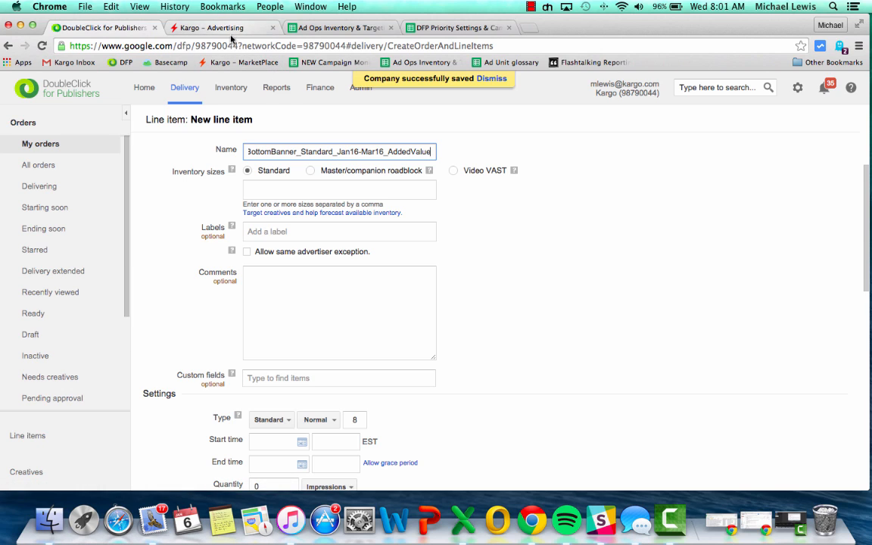
Set the line item's standard inventory size to 320x50.
{"action": "left_click", "coordinate": [316, 191]}
{"action": "type", "text": "320"}
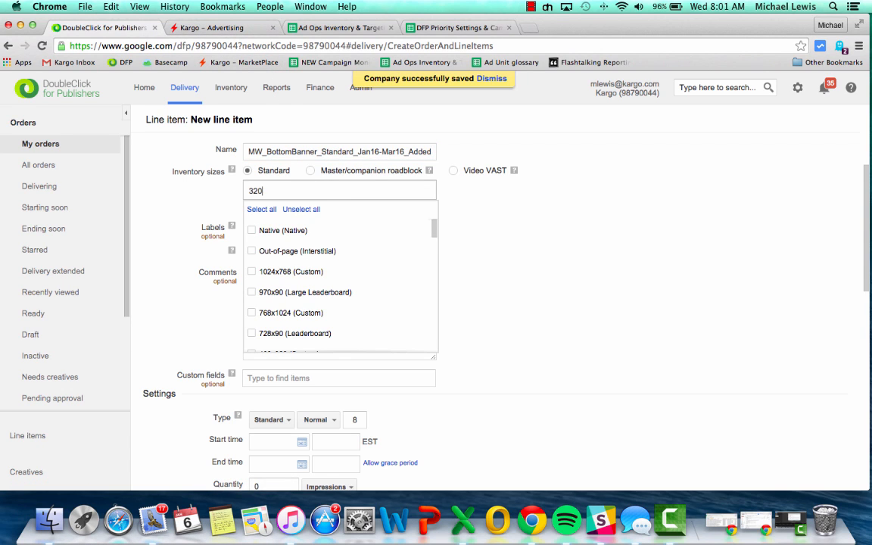
{"action": "type", "text": "x50"}
{"action": "left_click", "coordinate": [472, 211]}
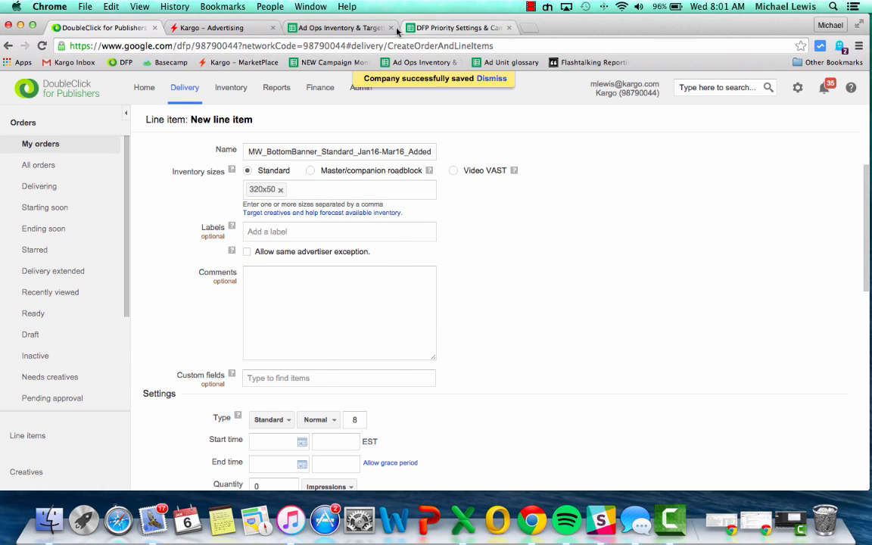
Look up the inventory size for Added Value placements in the Ad Ops Inventory & Targeting Guide, and return to the DFP line item.
{"action": "left_click", "coordinate": [351, 29]}
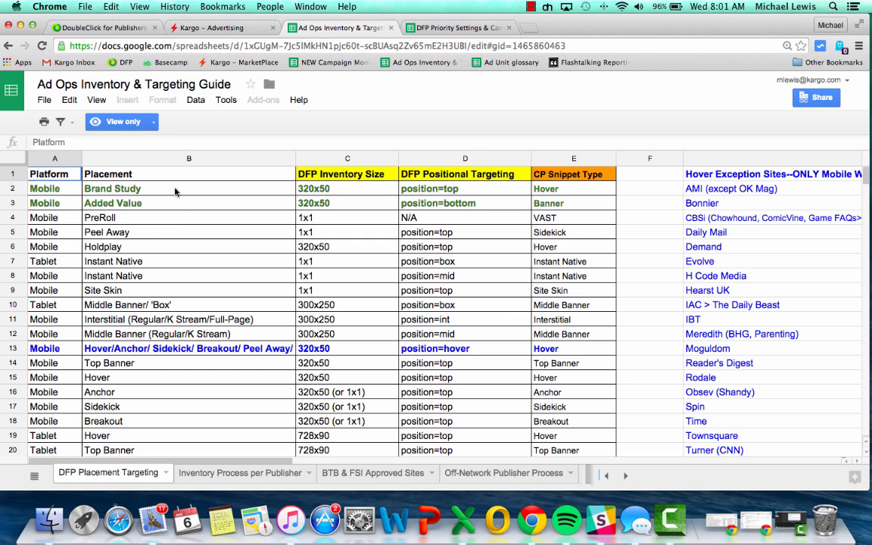
{"action": "left_click", "coordinate": [106, 29]}
{"action": "scroll", "coordinate": [450, 242], "scroll_direction": "down", "scroll_amount": 2}
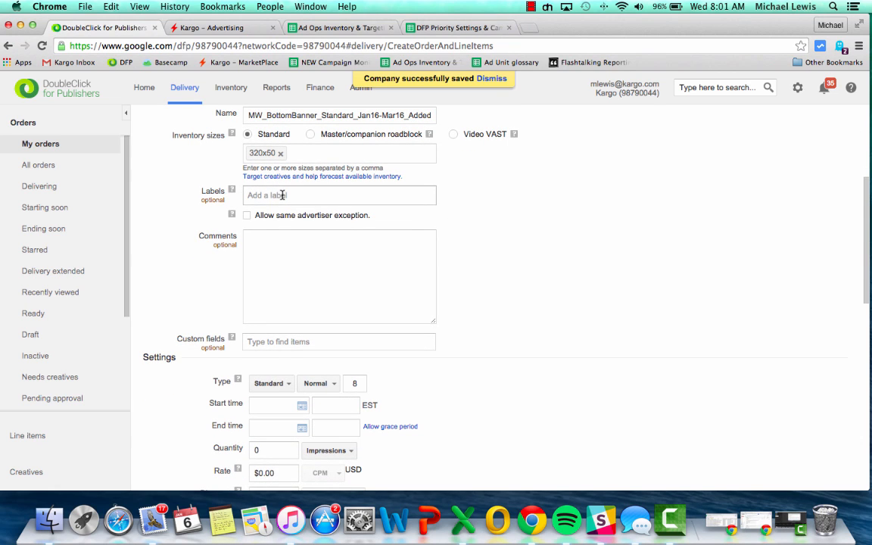
Look up the priority for added-value line items in the DFP Priority Settings sheet, and return to the DFP line item's settings.
{"action": "scroll", "coordinate": [282, 194], "scroll_direction": "down", "scroll_amount": 3}
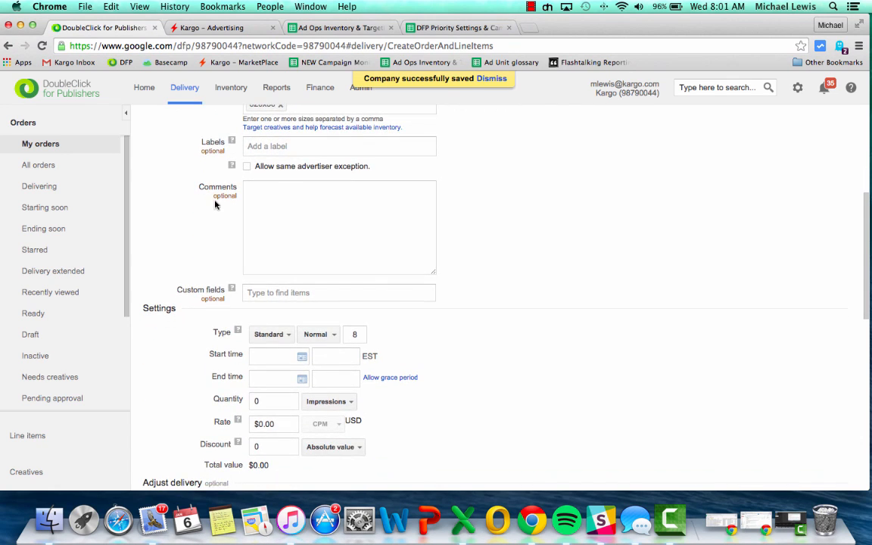
{"action": "scroll", "coordinate": [366, 209], "scroll_direction": "down", "scroll_amount": 7}
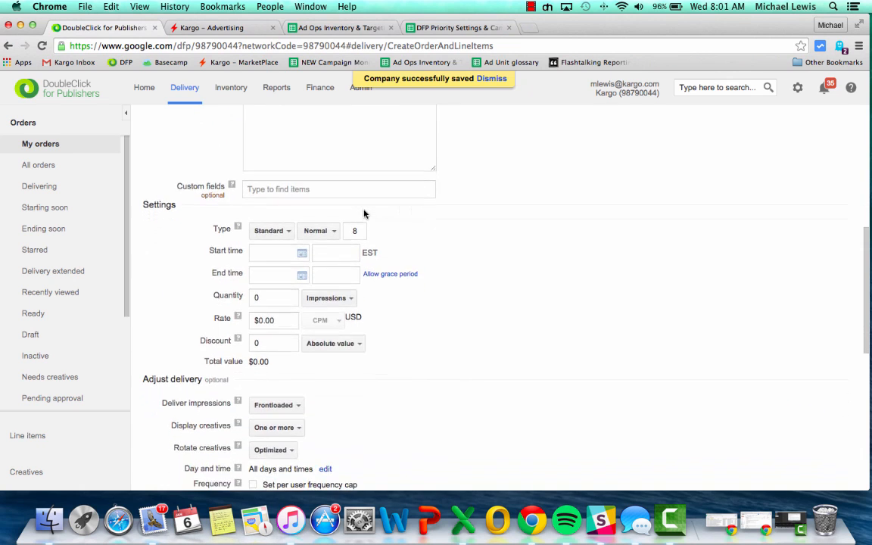
{"action": "scroll", "coordinate": [364, 214], "scroll_direction": "down", "scroll_amount": 3}
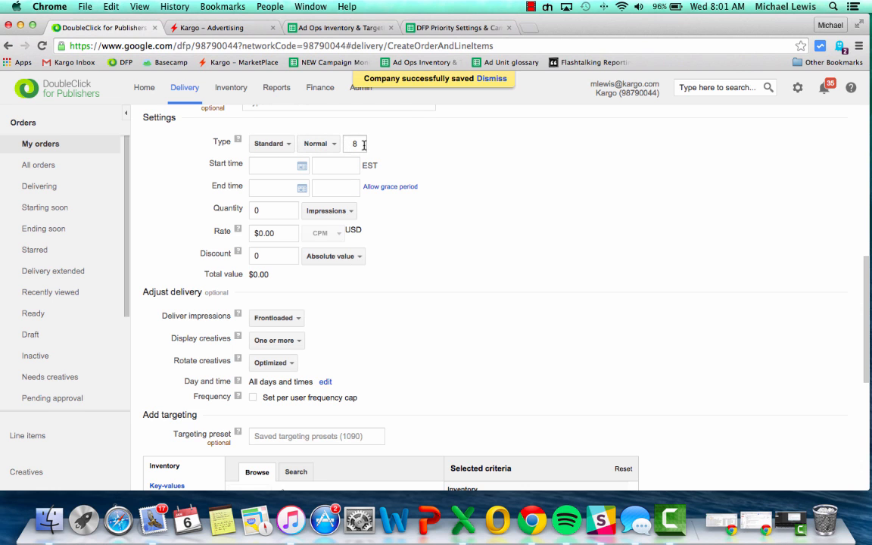
{"action": "left_click", "coordinate": [442, 31]}
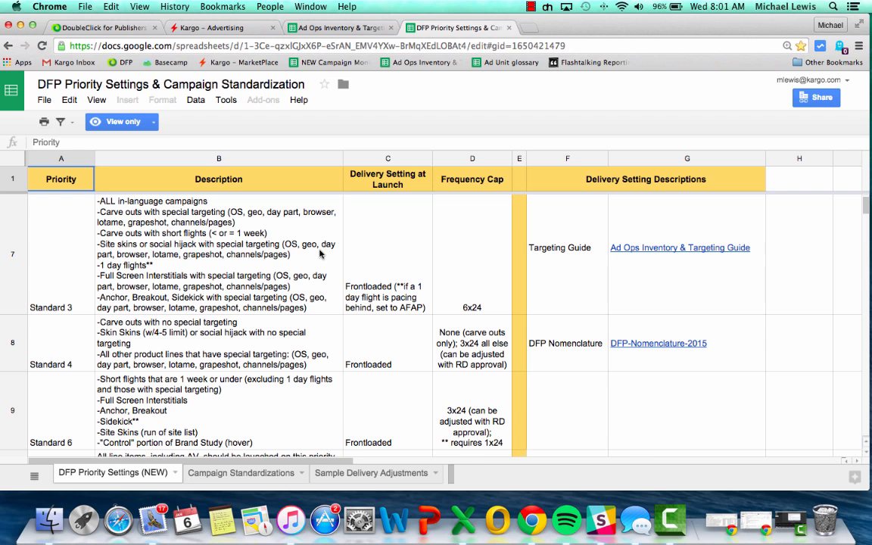
{"action": "scroll", "coordinate": [319, 253], "scroll_direction": "down", "scroll_amount": 3}
{"action": "scroll", "coordinate": [319, 253], "scroll_direction": "up", "scroll_amount": 2}
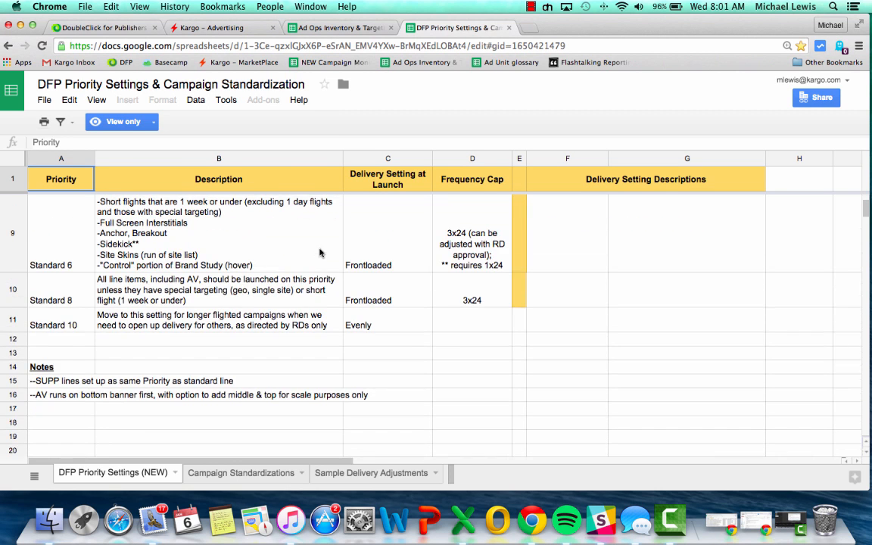
{"action": "scroll", "coordinate": [319, 253], "scroll_direction": "up", "scroll_amount": 3}
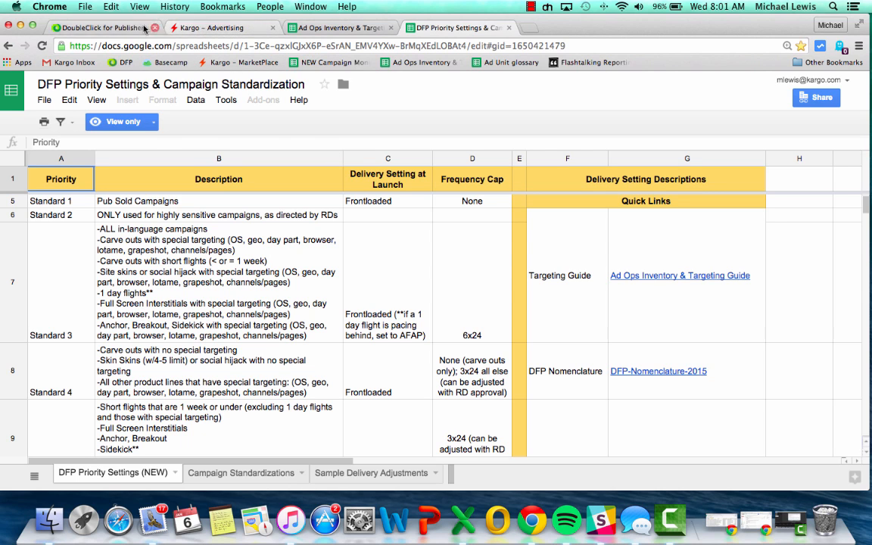
{"action": "left_click", "coordinate": [122, 28]}
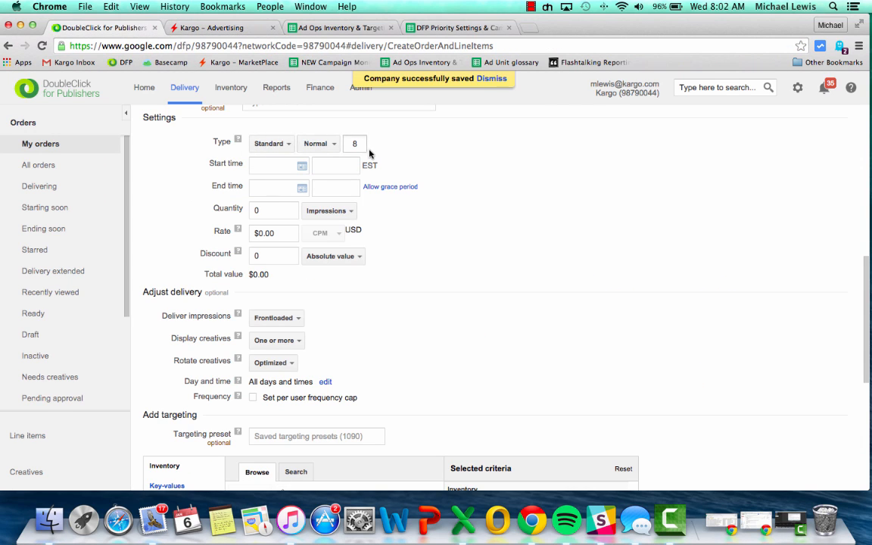
Set the line item to start on 1/22/16 and end on 3/31/16.
{"action": "left_click", "coordinate": [302, 165]}
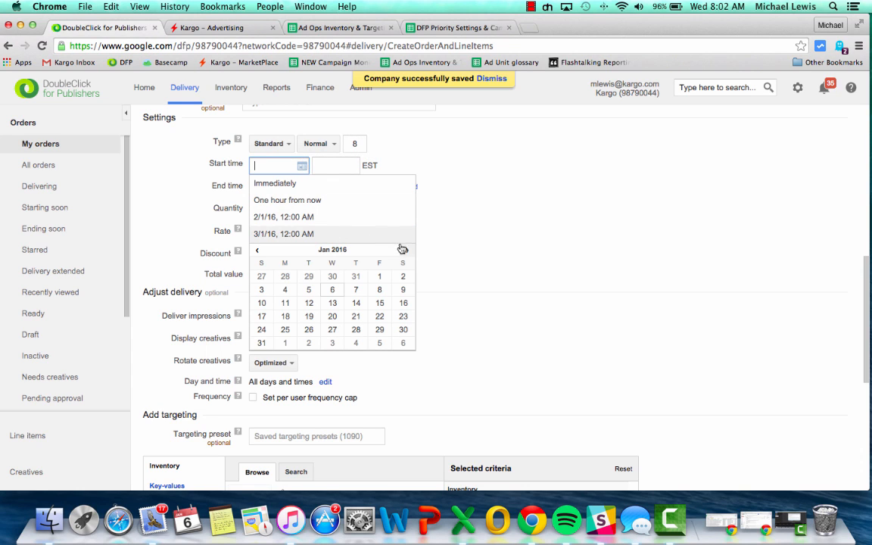
{"action": "left_click", "coordinate": [379, 315]}
{"action": "left_click", "coordinate": [302, 187]}
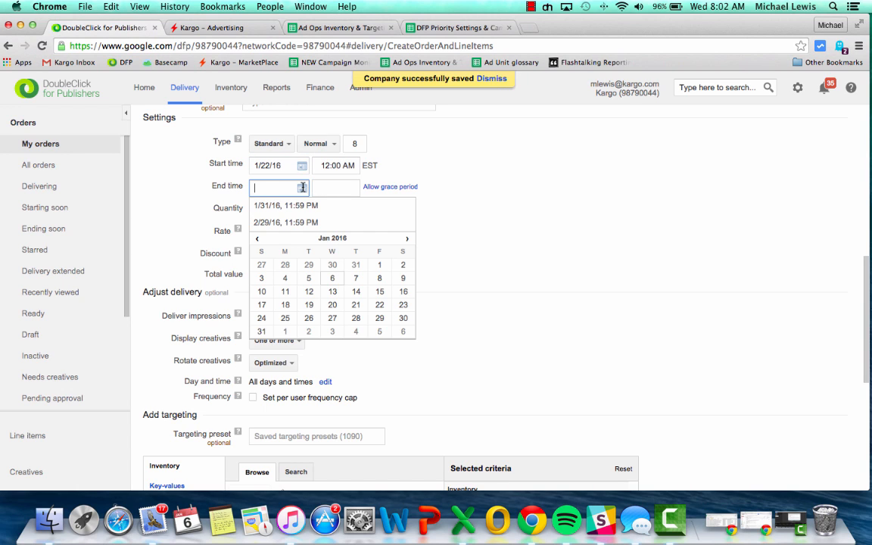
{"action": "left_click", "coordinate": [407, 238]}
{"action": "left_click", "coordinate": [407, 239]}
{"action": "left_click", "coordinate": [357, 318]}
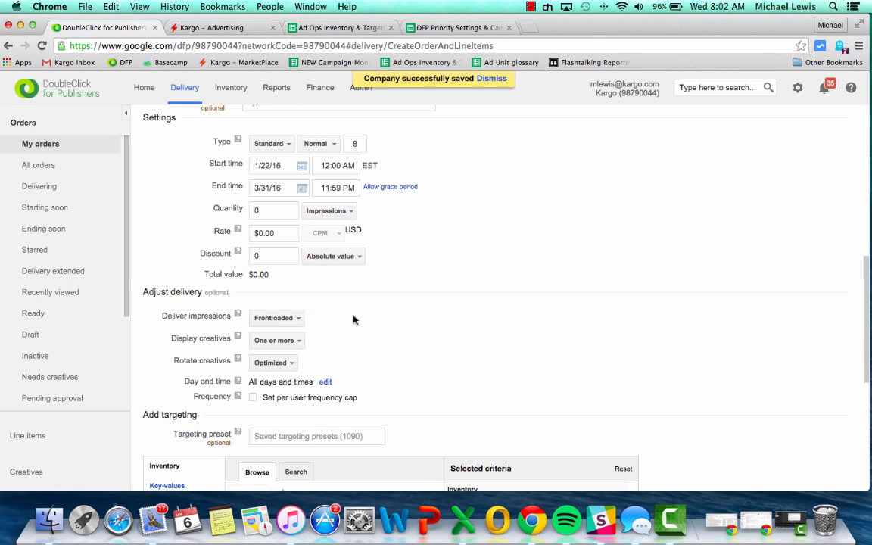
Allow a grace period on the end time with its number of days cleared, and set the quantity to 100,000 impressions.
{"action": "left_click", "coordinate": [378, 187]}
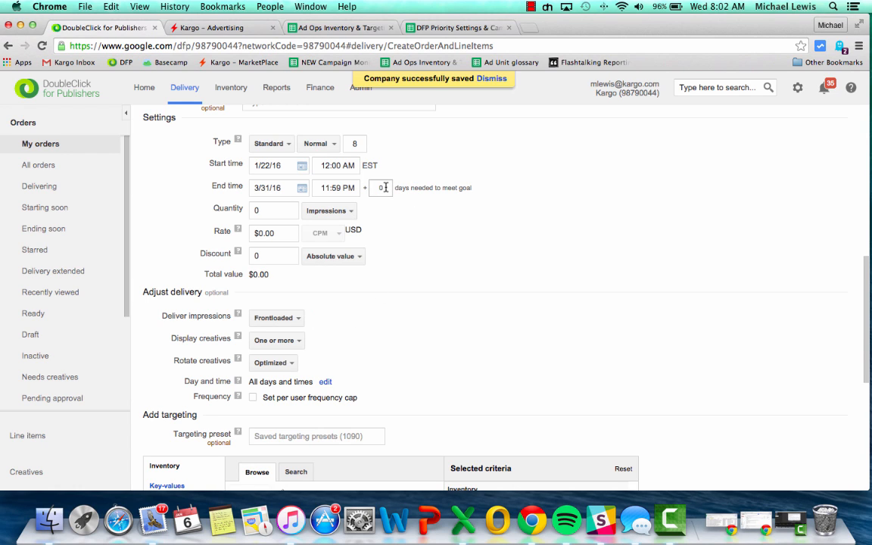
{"action": "left_click_drag", "start_coordinate": [385, 187], "coordinate": [371, 186]}
{"action": "key", "text": "BackSpace"}
{"action": "left_click", "coordinate": [520, 154]}
{"action": "left_click_drag", "start_coordinate": [270, 212], "coordinate": [253, 211]}
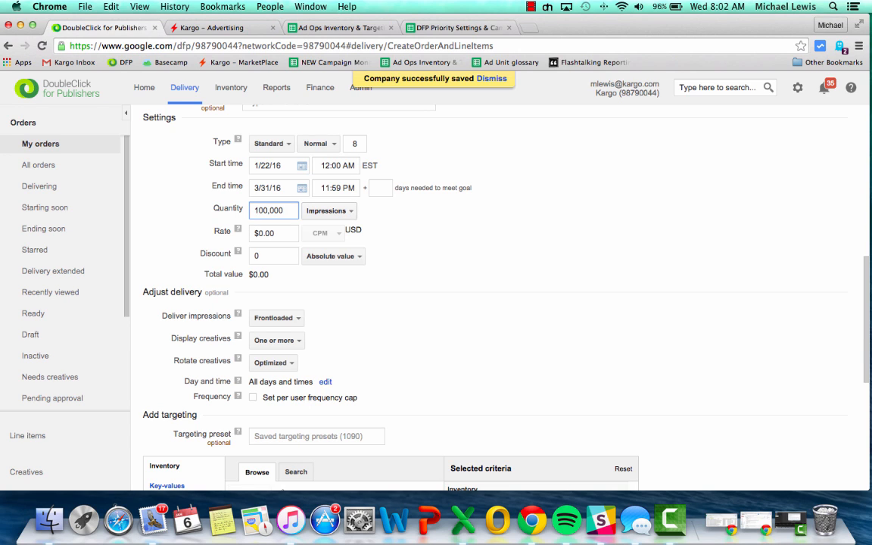
Check the placement rates of the ebay_New Year_Q1_2016 campaign in Kargo Marketplace, and return to the DFP line item.
{"action": "left_click", "coordinate": [226, 28]}
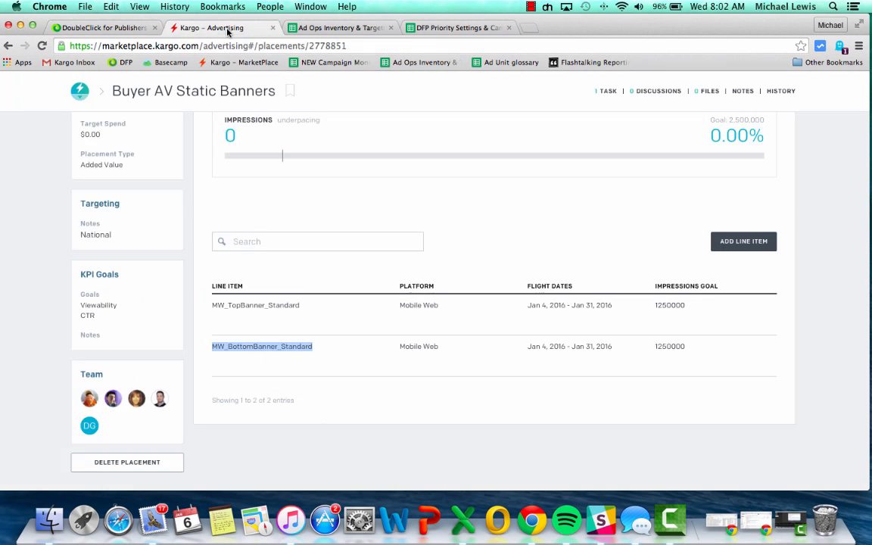
{"action": "left_click", "coordinate": [73, 85]}
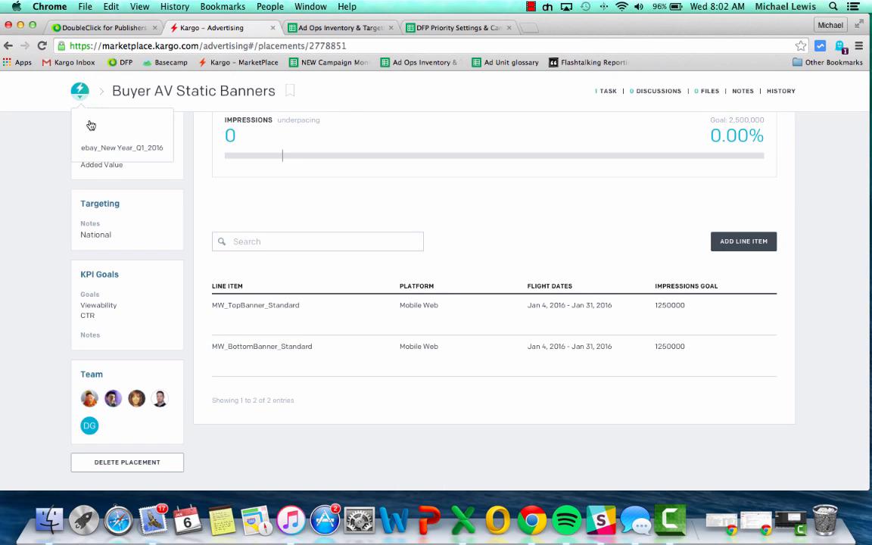
{"action": "left_click", "coordinate": [96, 147]}
{"action": "scroll", "coordinate": [376, 246], "scroll_direction": "down", "scroll_amount": 5}
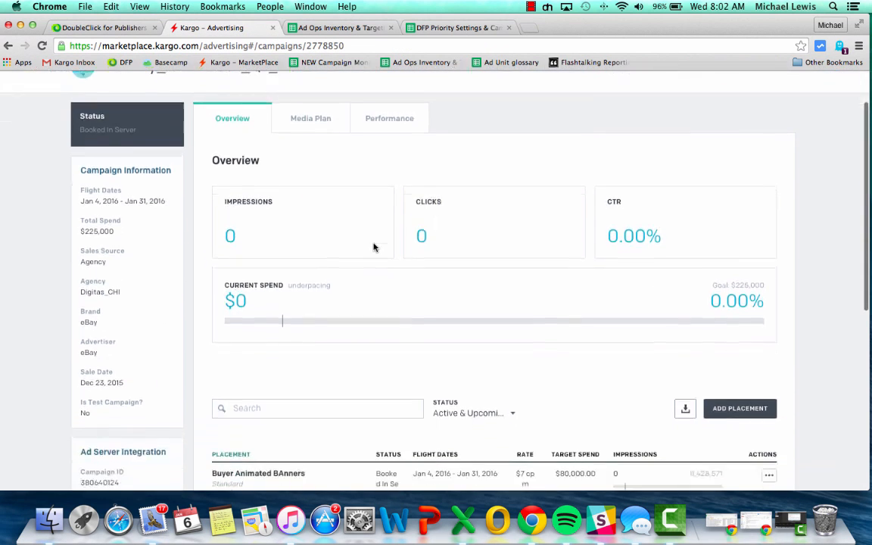
{"action": "scroll", "coordinate": [376, 245], "scroll_direction": "down", "scroll_amount": 5}
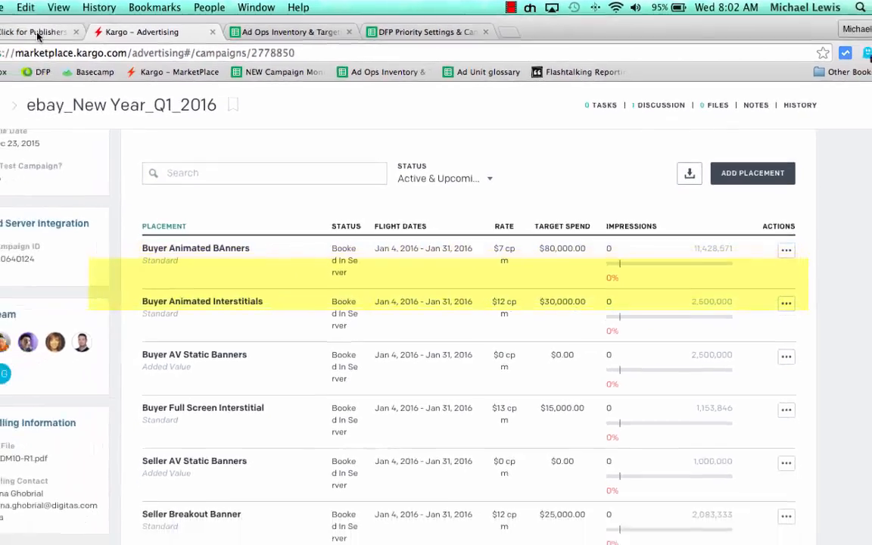
{"action": "left_click", "coordinate": [35, 32]}
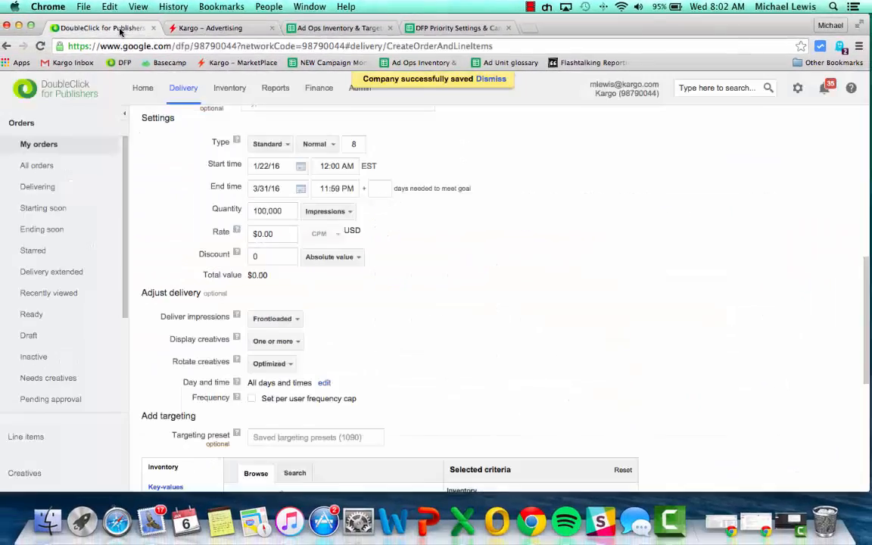
Set the line item's rate to $0.00.
{"action": "scroll", "coordinate": [387, 270], "scroll_direction": "down", "scroll_amount": 2}
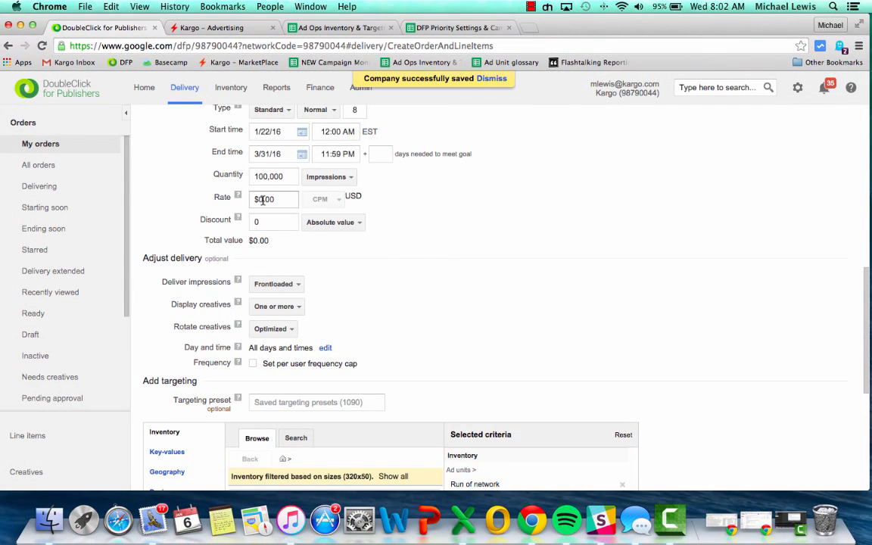
{"action": "left_click", "coordinate": [262, 199]}
{"action": "key", "text": "BackSpace"}
{"action": "left_click", "coordinate": [436, 208]}
{"action": "scroll", "coordinate": [436, 209], "scroll_direction": "up", "scroll_amount": 1}
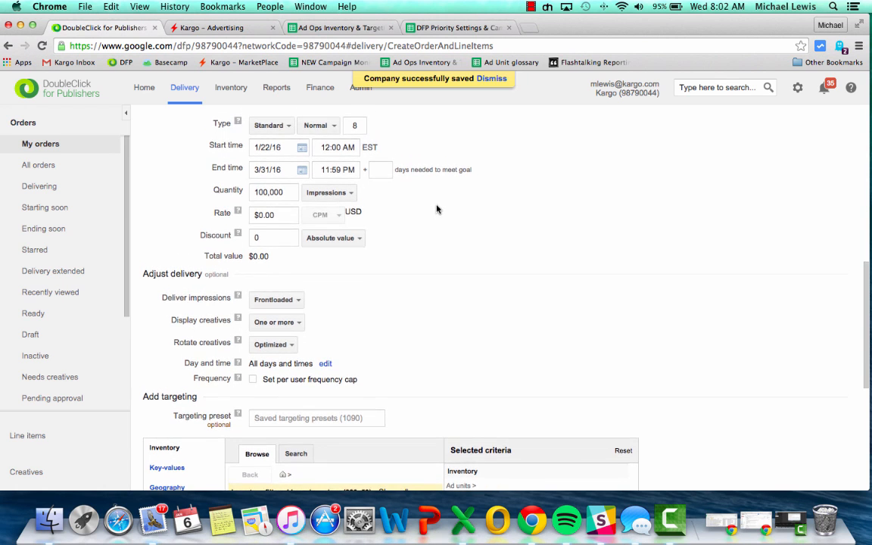
Try the Evenly and As fast as possible options for delivering impressions, and restore Frontloaded.
{"action": "scroll", "coordinate": [434, 209], "scroll_direction": "down", "scroll_amount": 5}
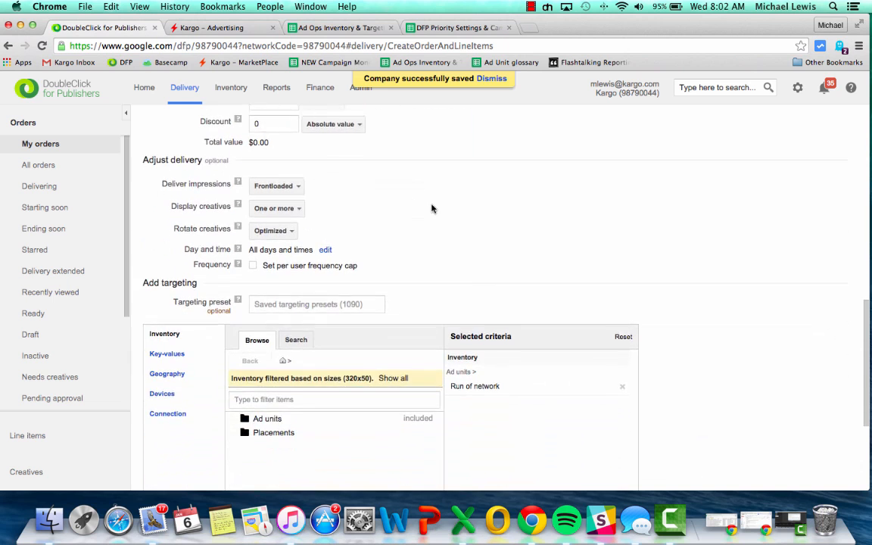
{"action": "scroll", "coordinate": [432, 209], "scroll_direction": "up", "scroll_amount": 4}
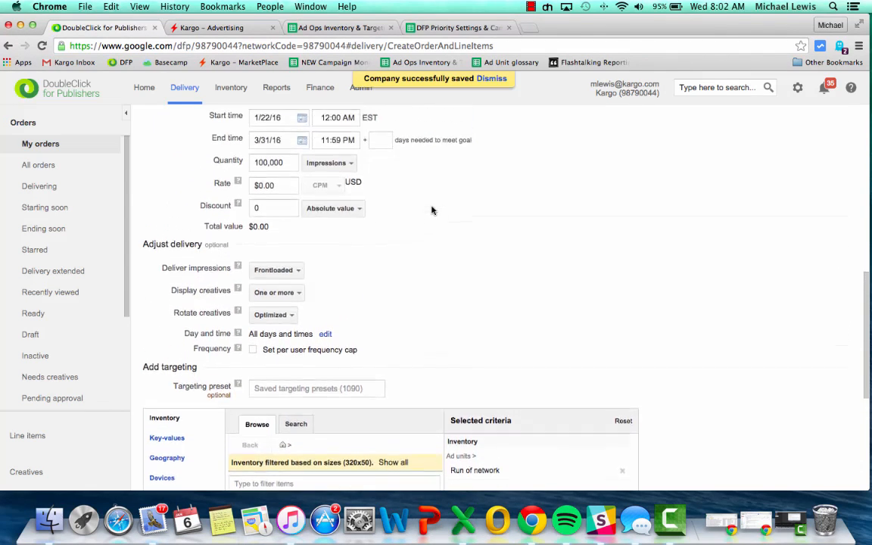
{"action": "scroll", "coordinate": [430, 210], "scroll_direction": "down", "scroll_amount": 5}
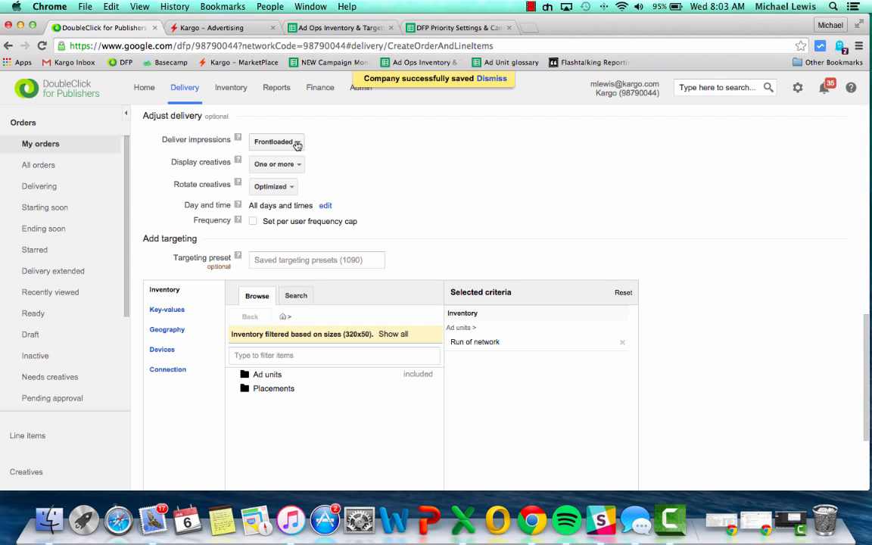
{"action": "left_click", "coordinate": [297, 144]}
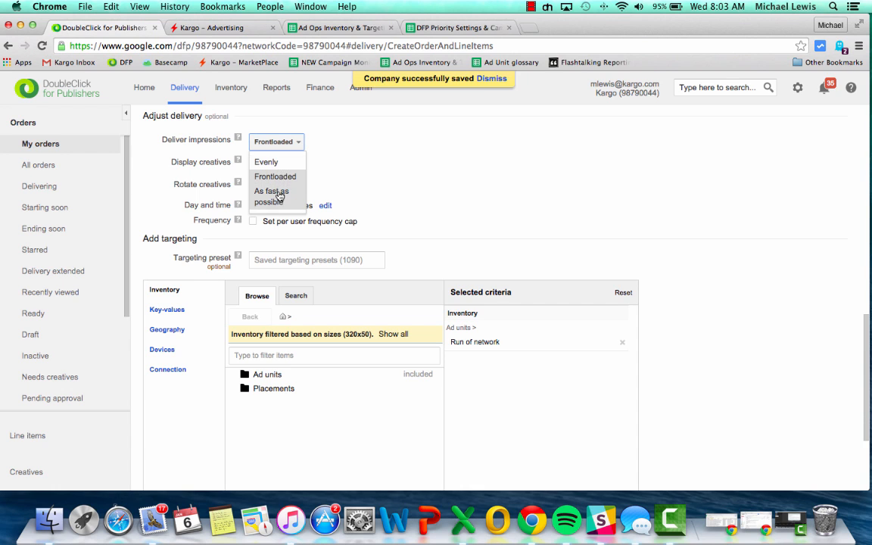
{"action": "left_click", "coordinate": [278, 162]}
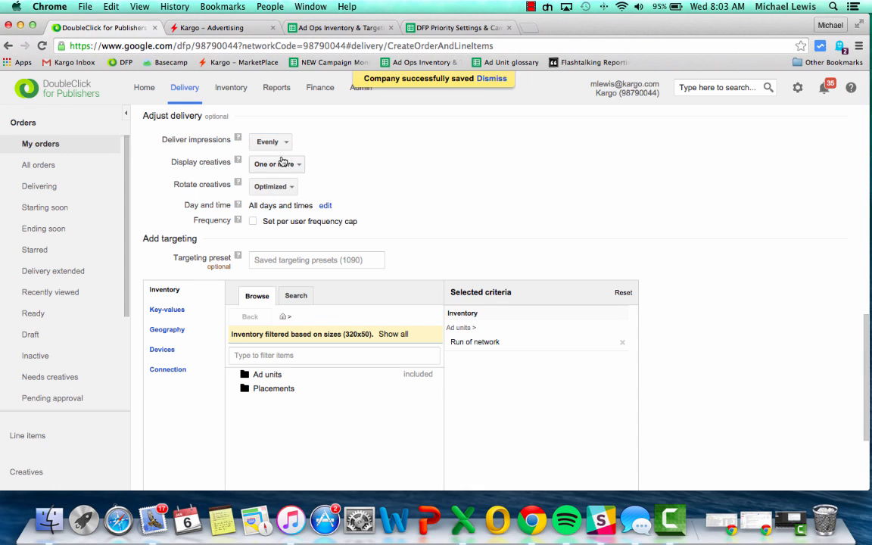
{"action": "left_click", "coordinate": [285, 145]}
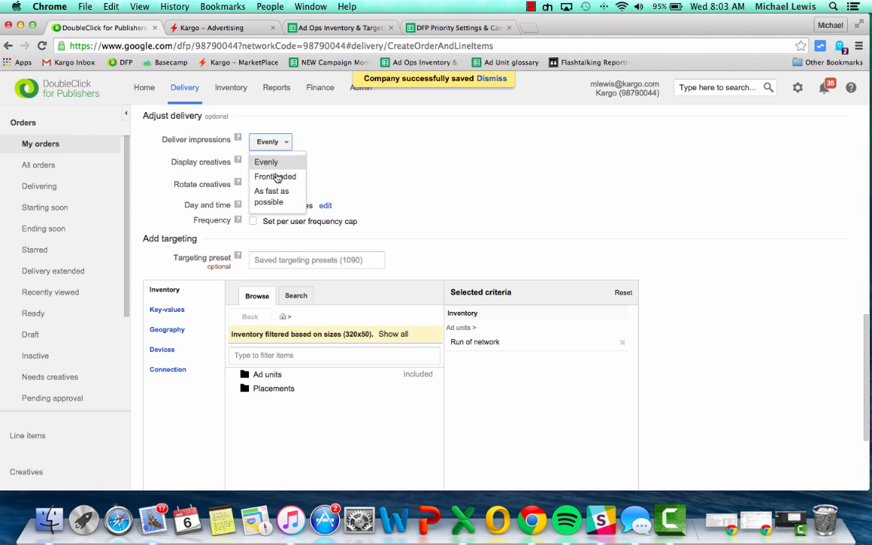
{"action": "left_click", "coordinate": [274, 198]}
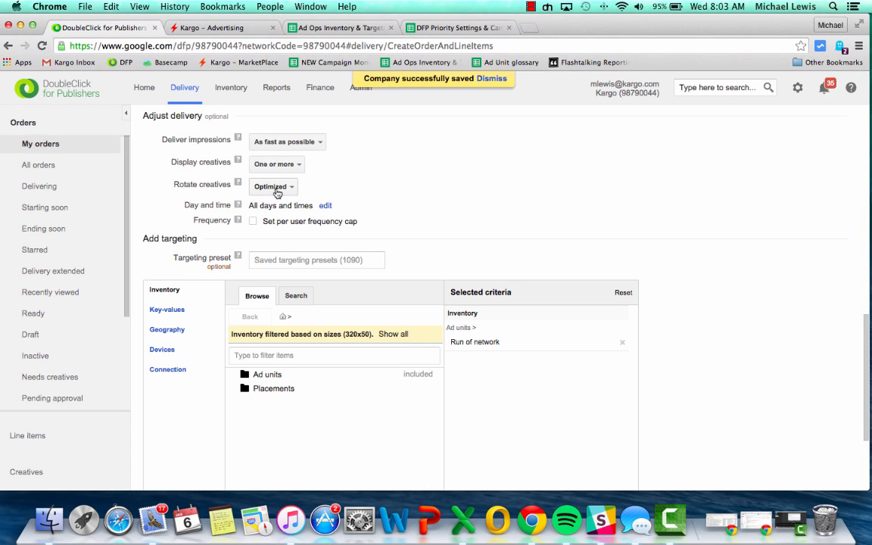
{"action": "left_click", "coordinate": [315, 144]}
{"action": "left_click", "coordinate": [287, 176]}
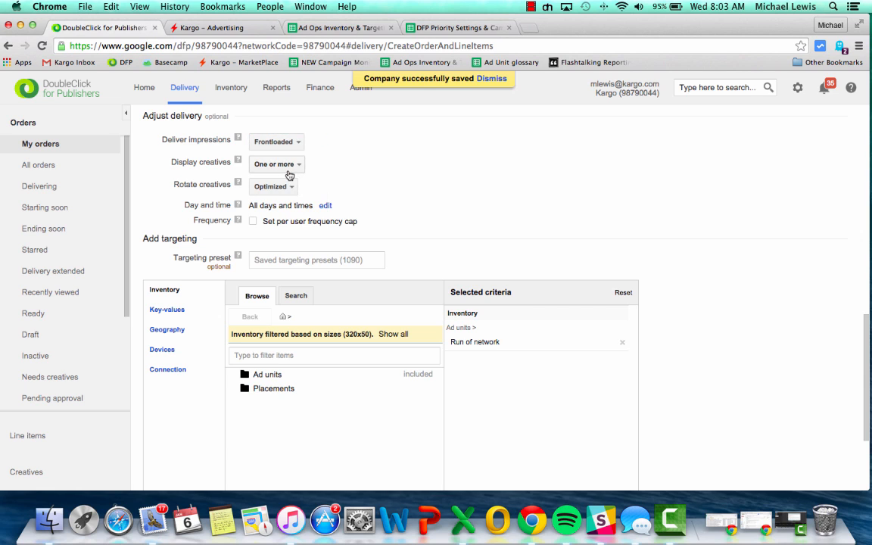
Review the available options for displaying and rotating the line item's creatives.
{"action": "scroll", "coordinate": [394, 165], "scroll_direction": "down", "scroll_amount": 1}
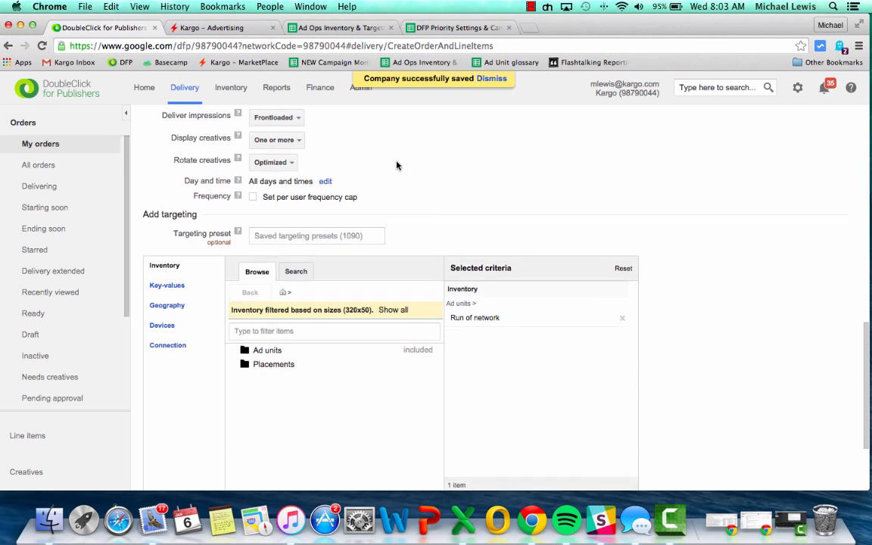
{"action": "left_click", "coordinate": [296, 143]}
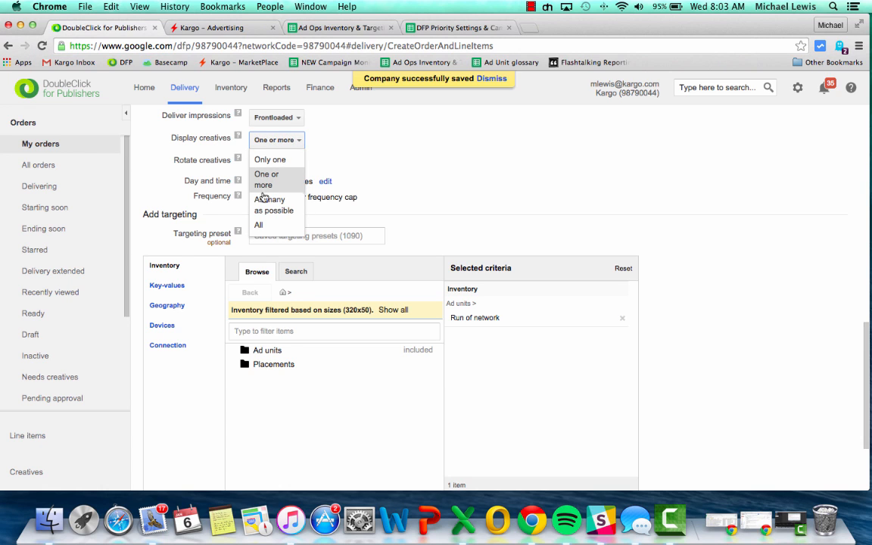
{"action": "left_click", "coordinate": [333, 151]}
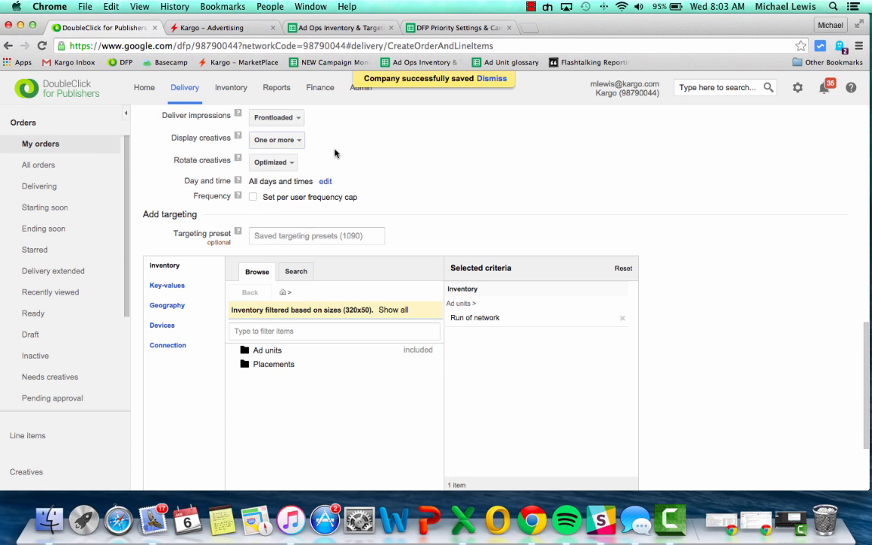
{"action": "scroll", "coordinate": [339, 153], "scroll_direction": "down", "scroll_amount": 1}
{"action": "left_click", "coordinate": [271, 133]}
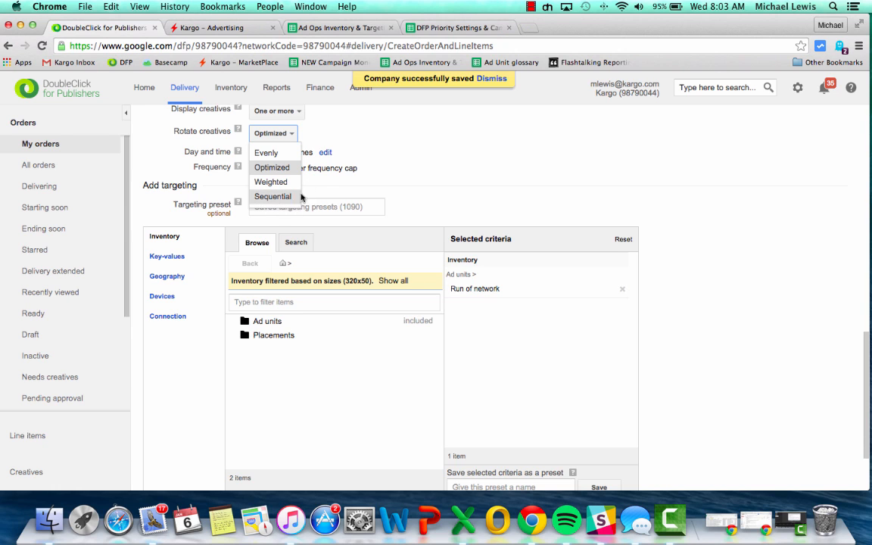
{"action": "left_click", "coordinate": [368, 141]}
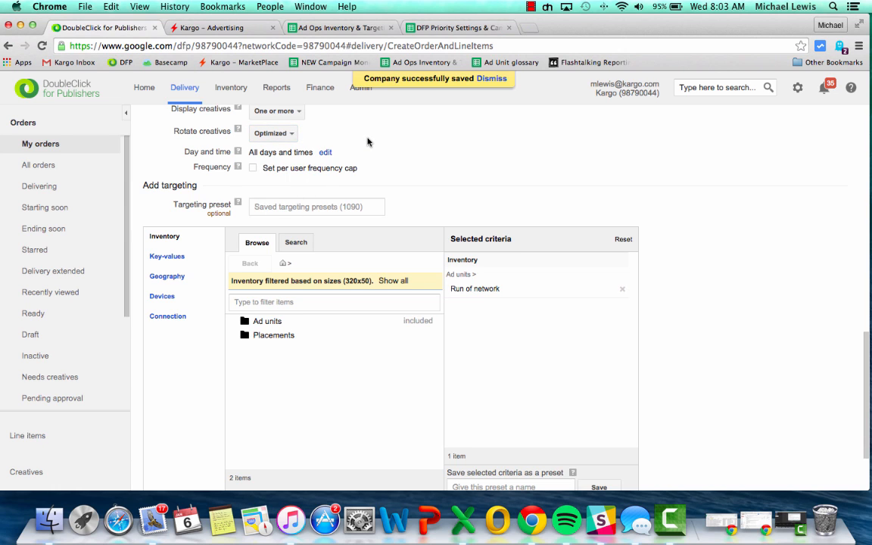
Edit the line item's day and time schedule so Monday runs from 1 AM to 10 PM.
{"action": "scroll", "coordinate": [368, 141], "scroll_direction": "down", "scroll_amount": 1}
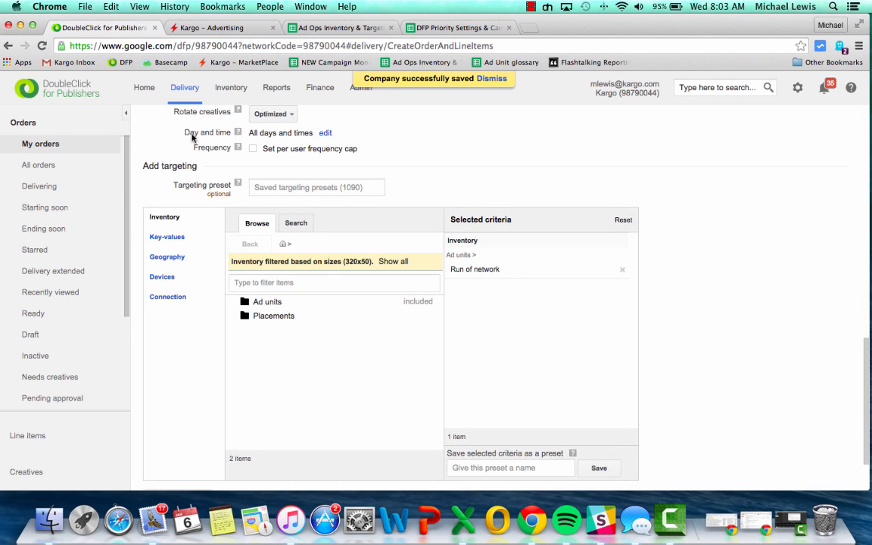
{"action": "left_click", "coordinate": [325, 134]}
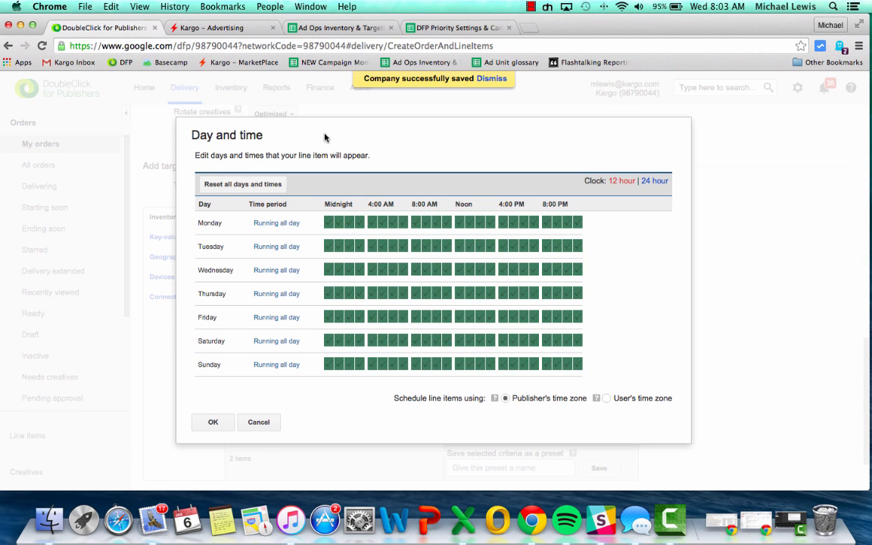
{"action": "left_click", "coordinate": [266, 223]}
{"action": "left_click", "coordinate": [292, 233]}
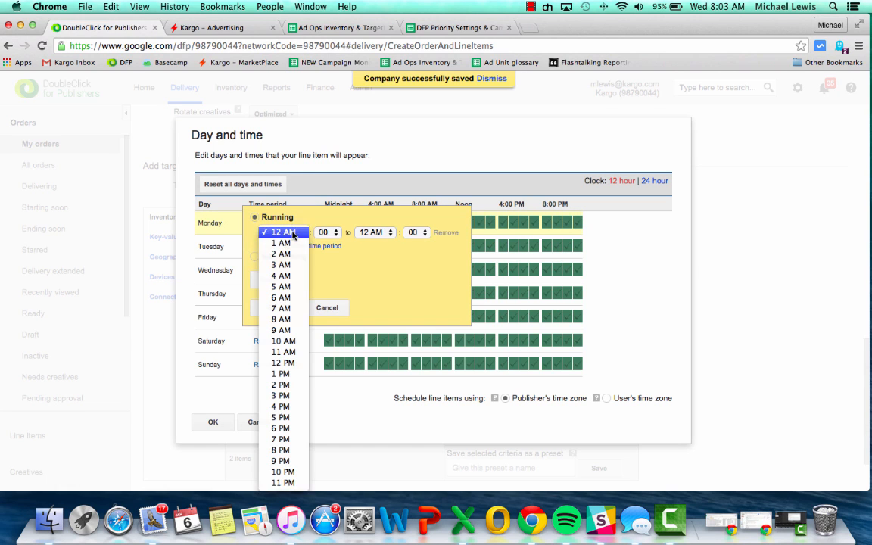
{"action": "left_click", "coordinate": [281, 243]}
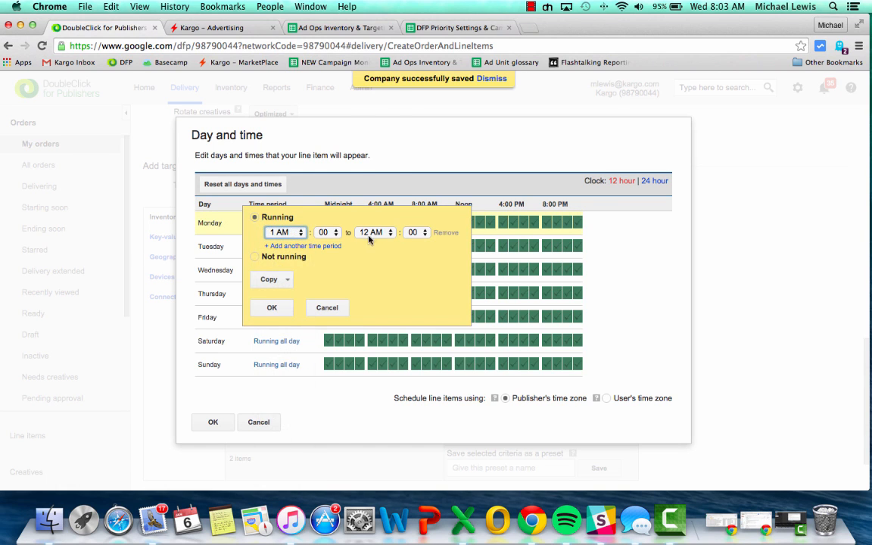
{"action": "left_click", "coordinate": [371, 232]}
{"action": "left_click", "coordinate": [372, 210]}
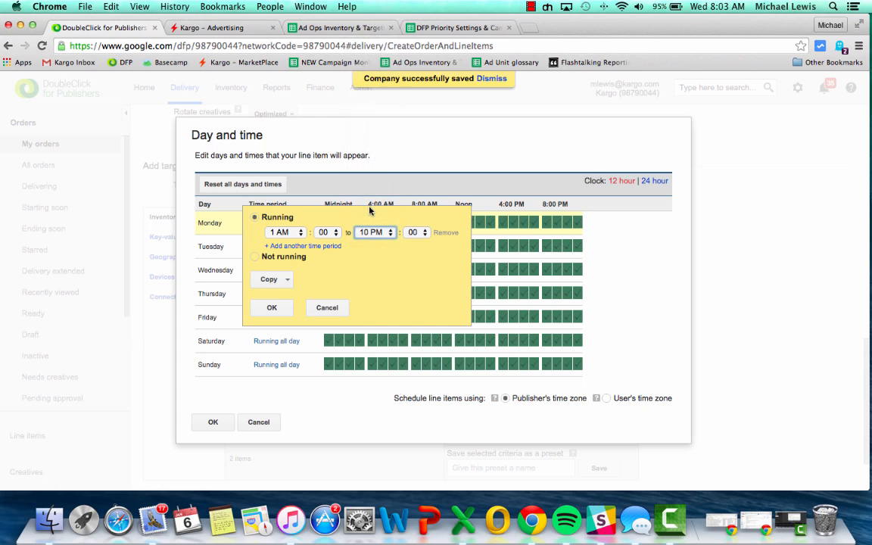
Copy Monday's time period to all weekdays and apply the day and time schedule.
{"action": "left_click", "coordinate": [285, 281]}
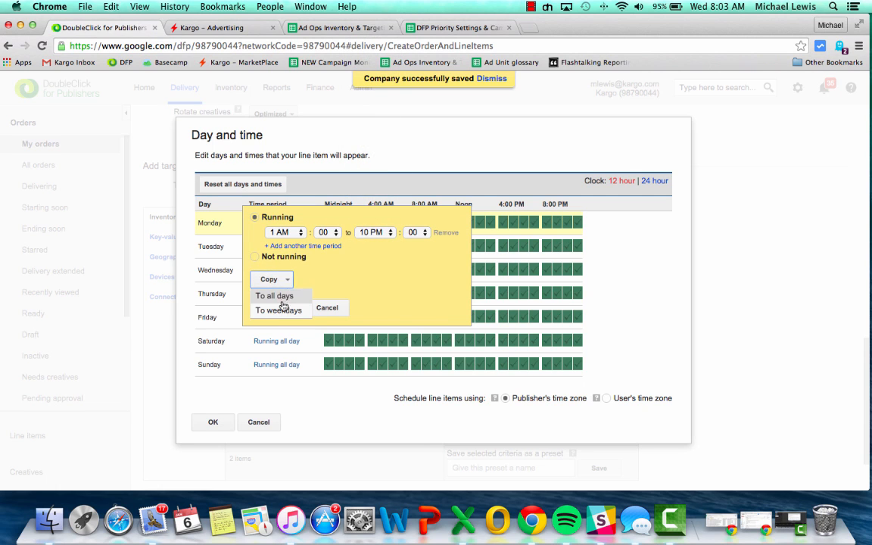
{"action": "left_click", "coordinate": [285, 310]}
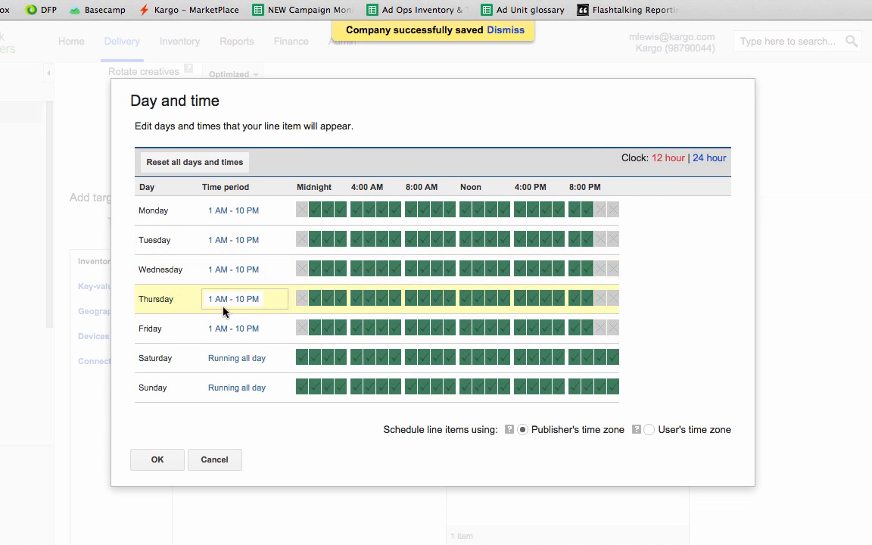
{"action": "left_click", "coordinate": [160, 459]}
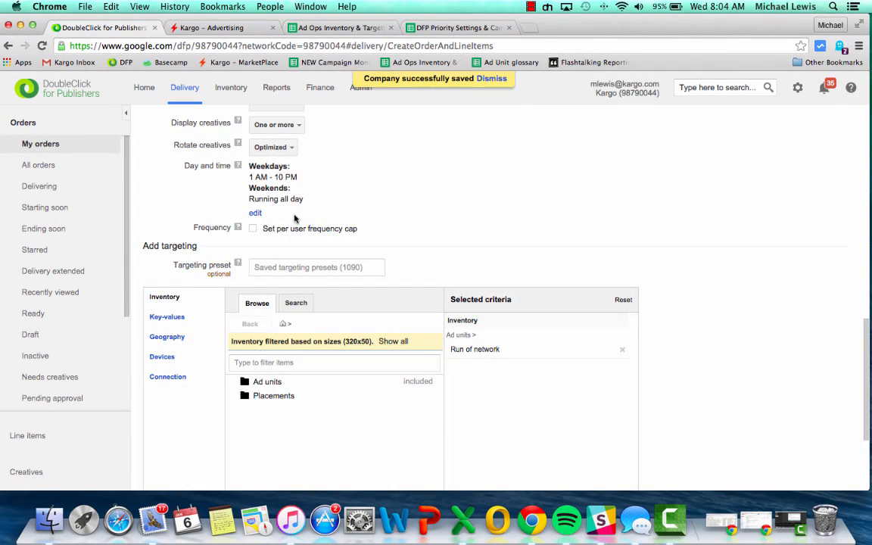
Enable a per-user frequency cap of 3 impressions per 1 day.
{"action": "scroll", "coordinate": [247, 193], "scroll_direction": "down", "scroll_amount": 2}
{"action": "left_click", "coordinate": [253, 180]}
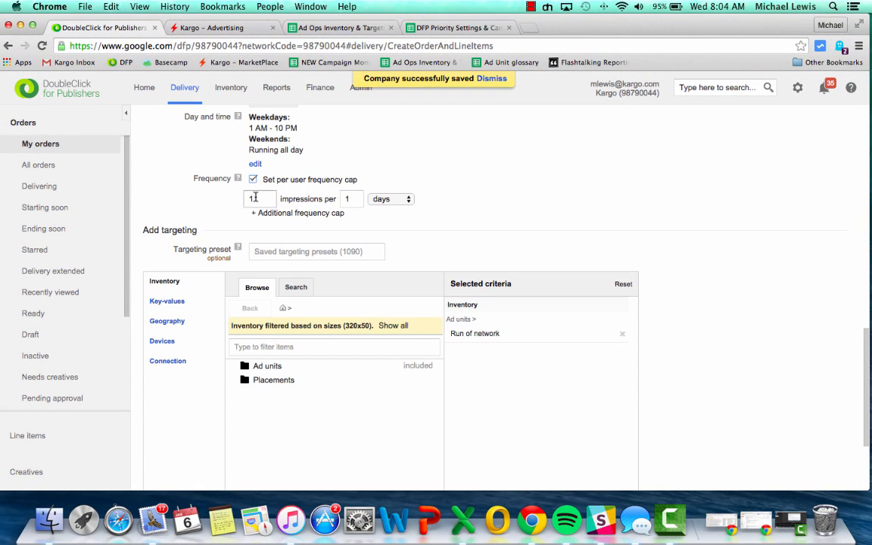
{"action": "type", "text": "3"}
Apply the "Kargo- Mobile Web Added Value" targeting preset to the line item and look through its selected criteria.
{"action": "scroll", "coordinate": [455, 170], "scroll_direction": "down", "scroll_amount": 2}
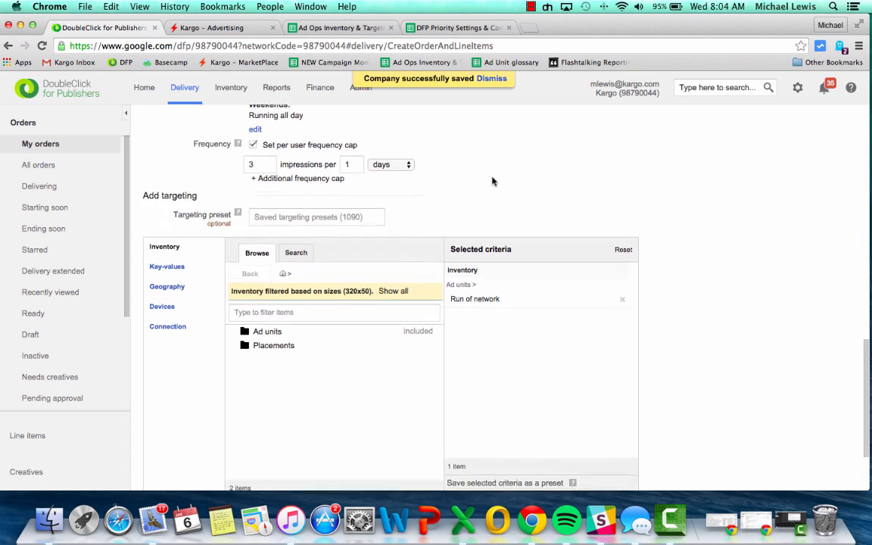
{"action": "scroll", "coordinate": [439, 173], "scroll_direction": "down", "scroll_amount": 2}
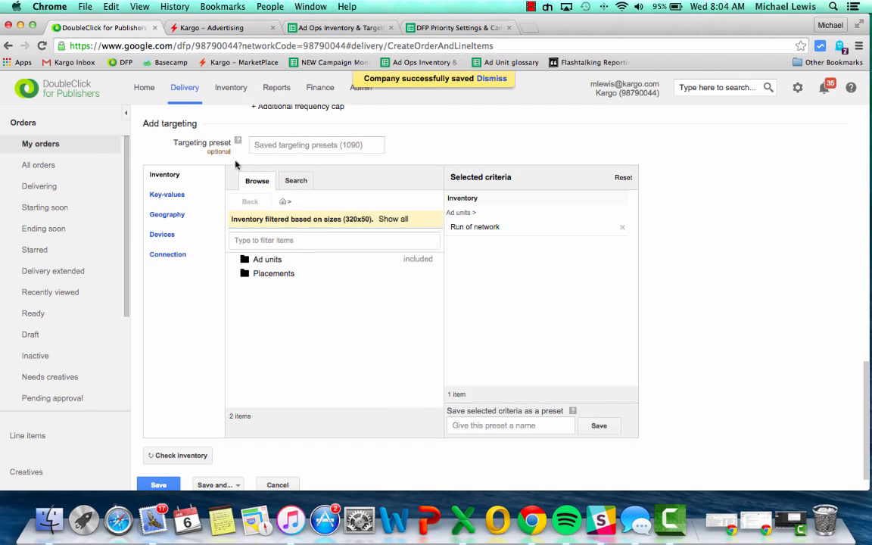
{"action": "left_click", "coordinate": [316, 145]}
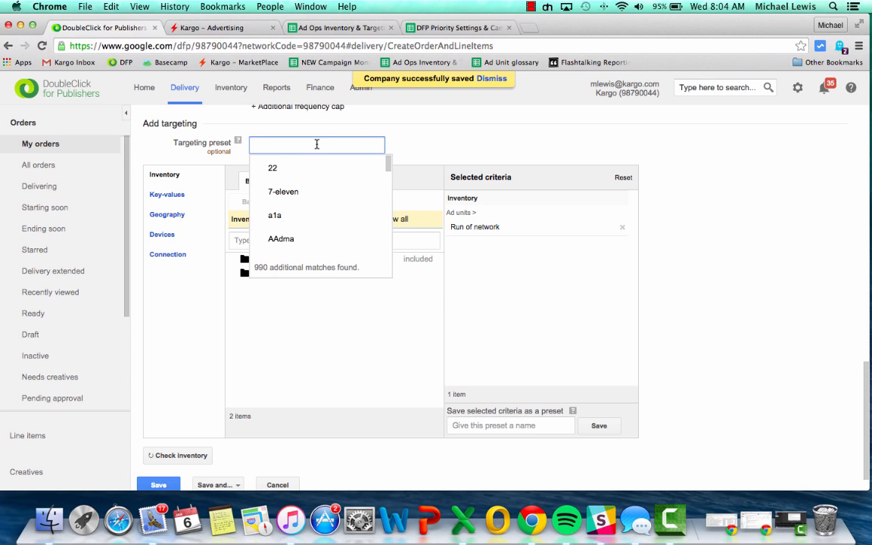
{"action": "type", "text": "added"}
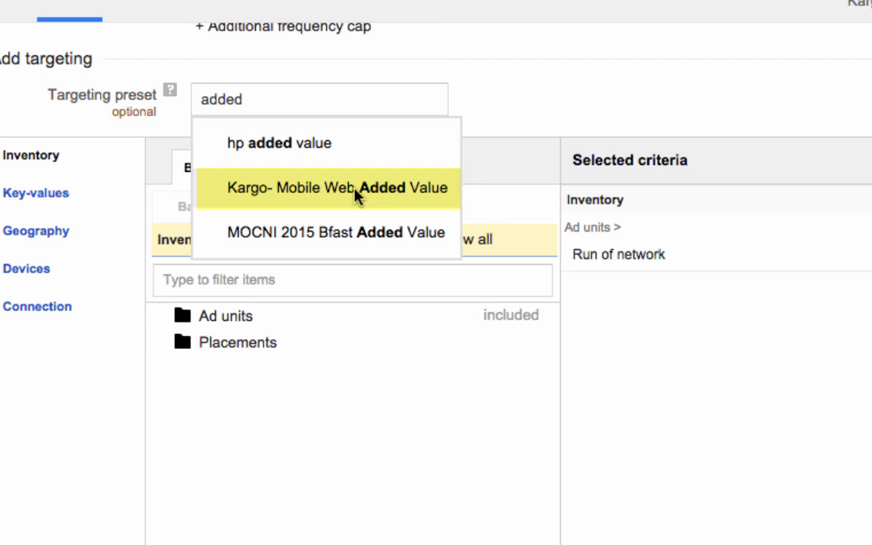
{"action": "left_click", "coordinate": [355, 194]}
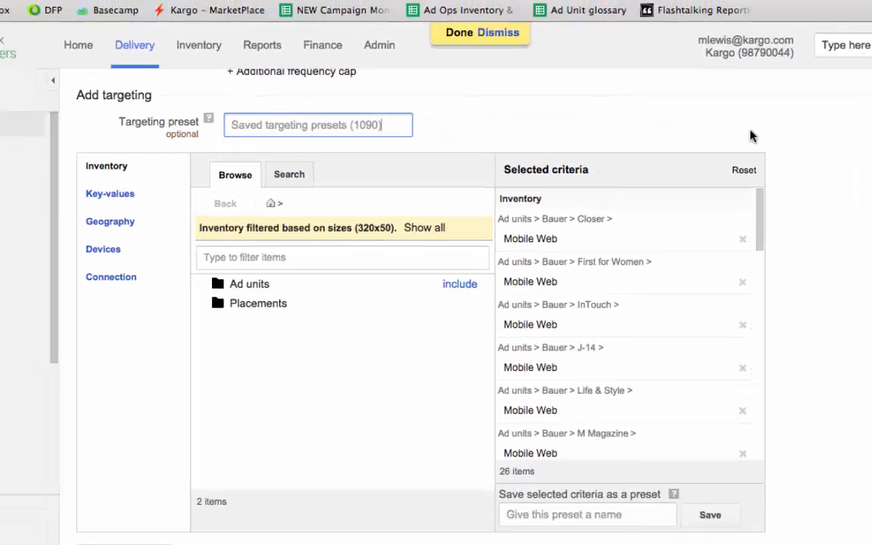
{"action": "scroll", "coordinate": [691, 289], "scroll_direction": "down", "scroll_amount": 3}
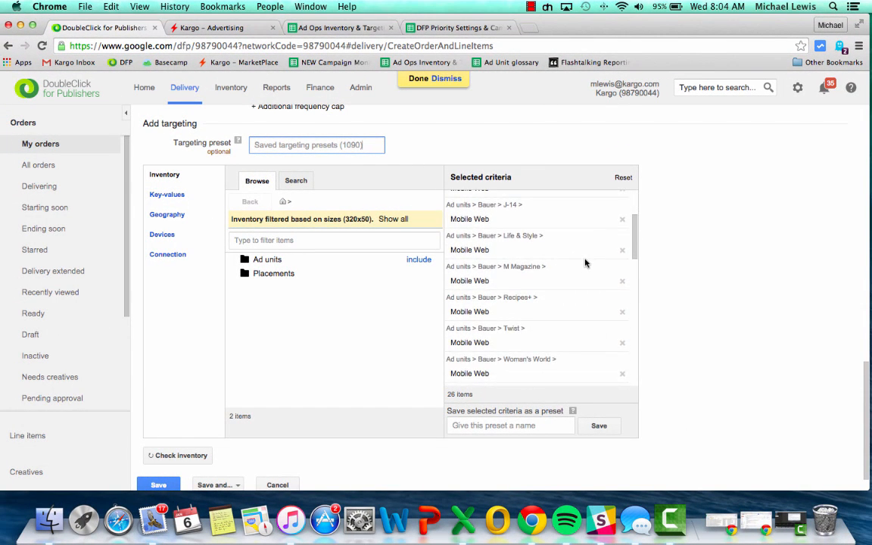
{"action": "scroll", "coordinate": [585, 263], "scroll_direction": "down", "scroll_amount": 8}
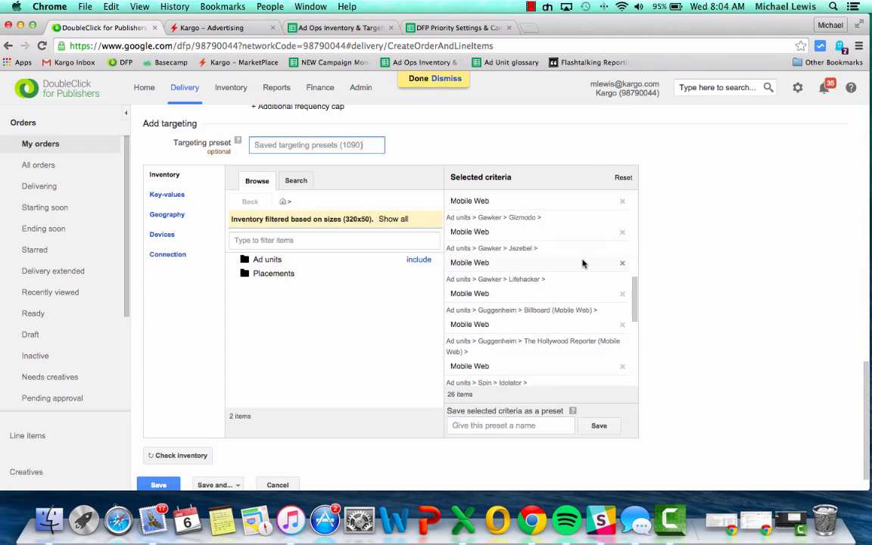
{"action": "scroll", "coordinate": [583, 262], "scroll_direction": "down", "scroll_amount": 8}
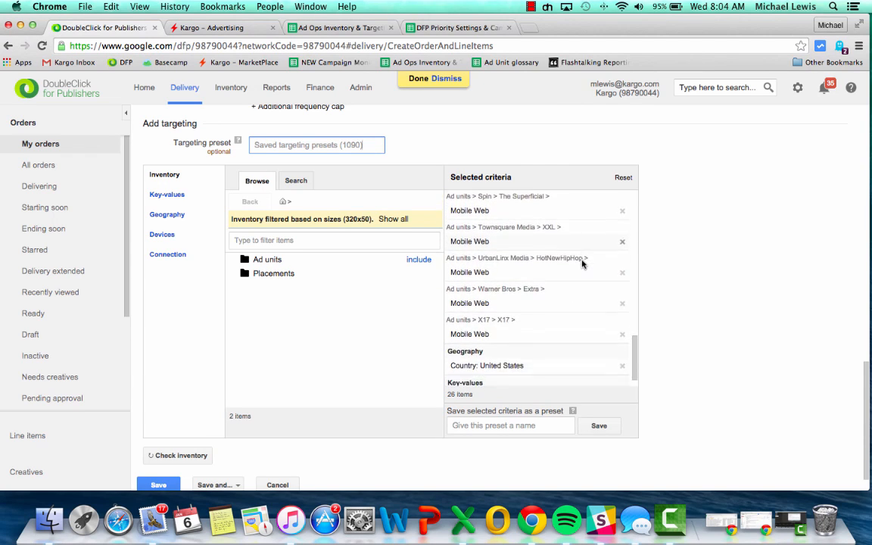
{"action": "scroll", "coordinate": [582, 263], "scroll_direction": "up", "scroll_amount": 15}
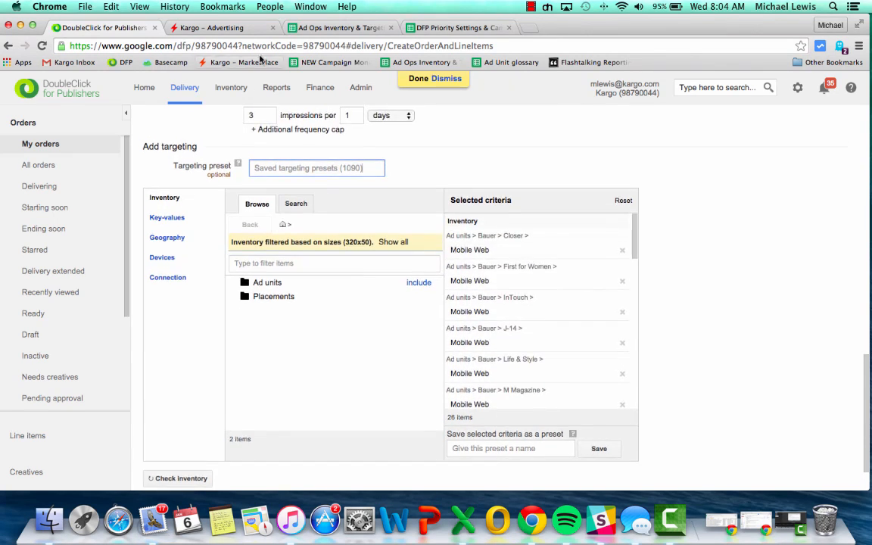
Switch to Kargo Marketplace and check the publishers and properties of MW_BottomBanner_Standard under Buyer AV Static Banners in the campaign's media plan.
{"action": "left_click", "coordinate": [195, 27]}
{"action": "scroll", "coordinate": [265, 138], "scroll_direction": "up", "scroll_amount": 3}
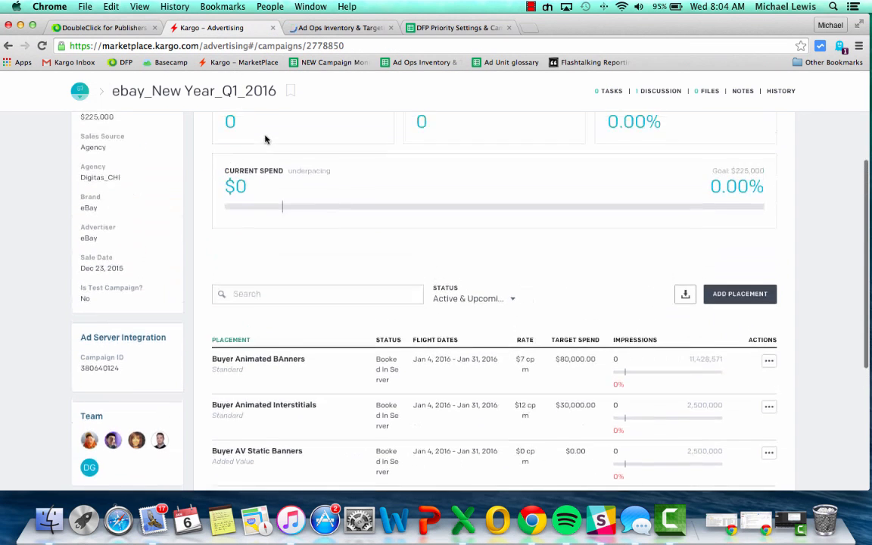
{"action": "scroll", "coordinate": [265, 138], "scroll_direction": "up", "scroll_amount": 5}
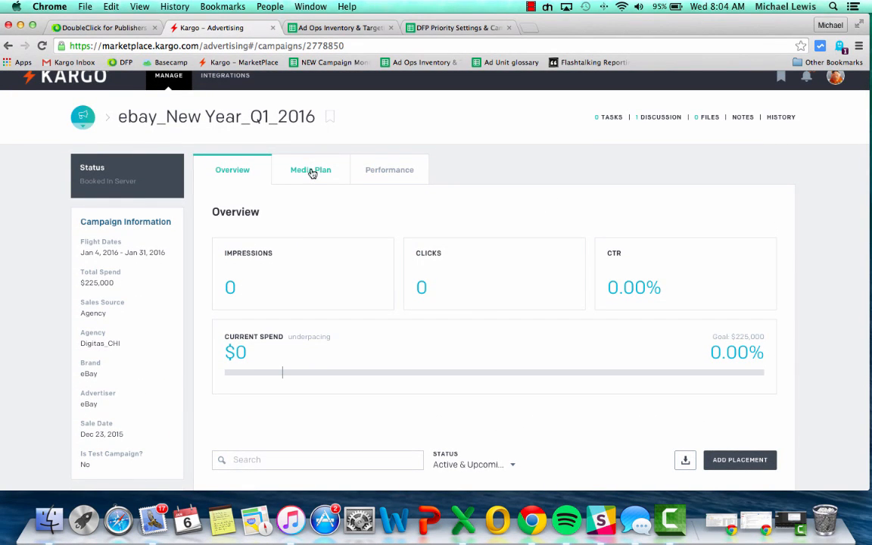
{"action": "left_click", "coordinate": [315, 171]}
{"action": "scroll", "coordinate": [526, 196], "scroll_direction": "down", "scroll_amount": 3}
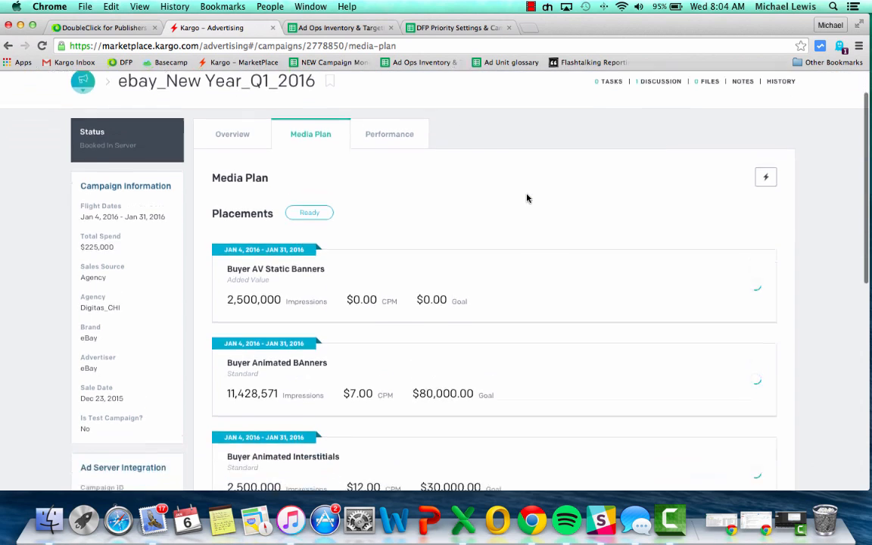
{"action": "scroll", "coordinate": [234, 197], "scroll_direction": "down", "scroll_amount": 1}
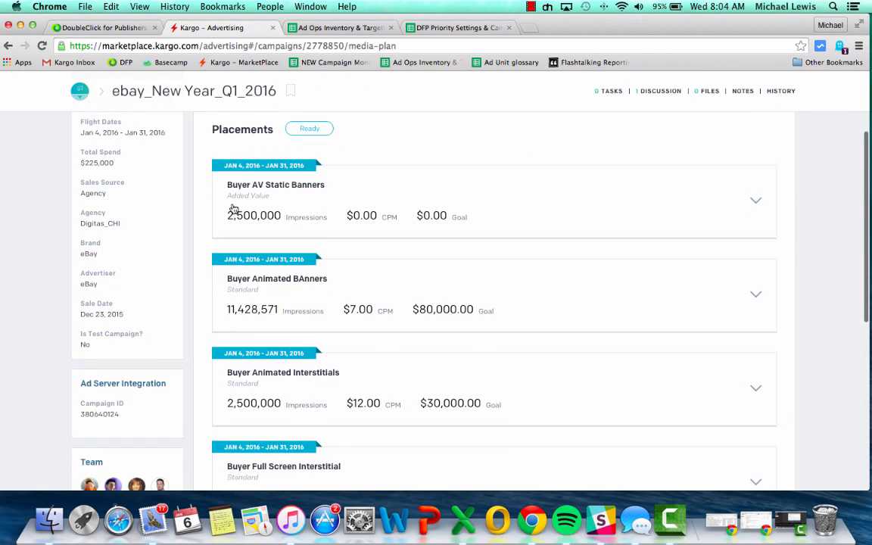
{"action": "left_click", "coordinate": [712, 211]}
{"action": "scroll", "coordinate": [661, 202], "scroll_direction": "down", "scroll_amount": 1}
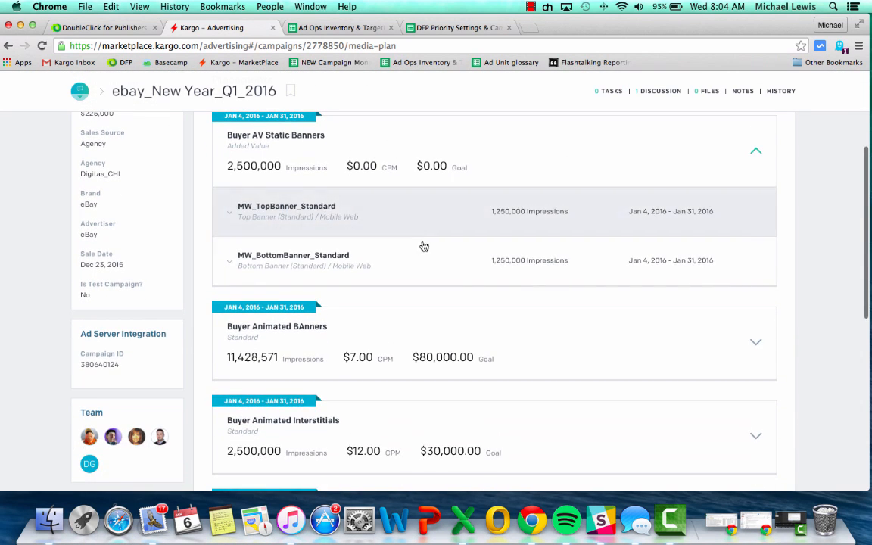
{"action": "left_click", "coordinate": [425, 253]}
{"action": "scroll", "coordinate": [425, 253], "scroll_direction": "down", "scroll_amount": 2}
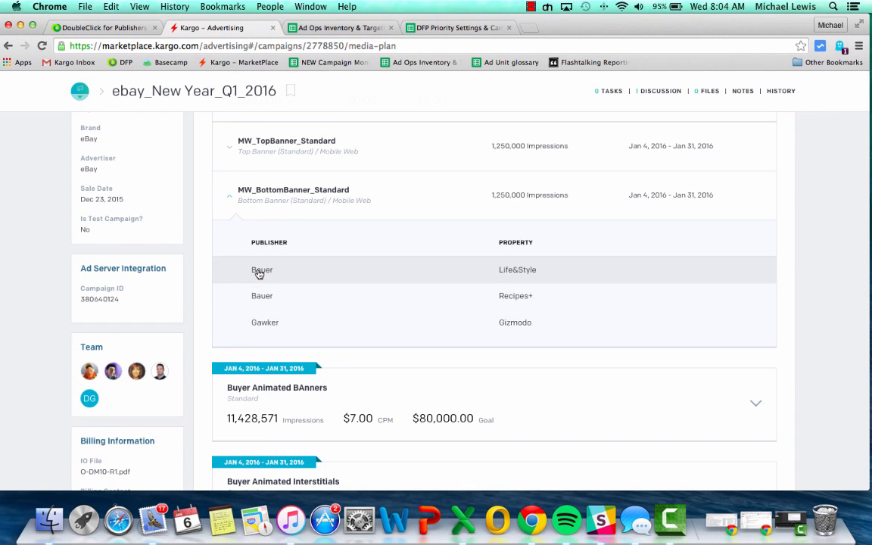
{"action": "scroll", "coordinate": [259, 274], "scroll_direction": "up", "scroll_amount": 4}
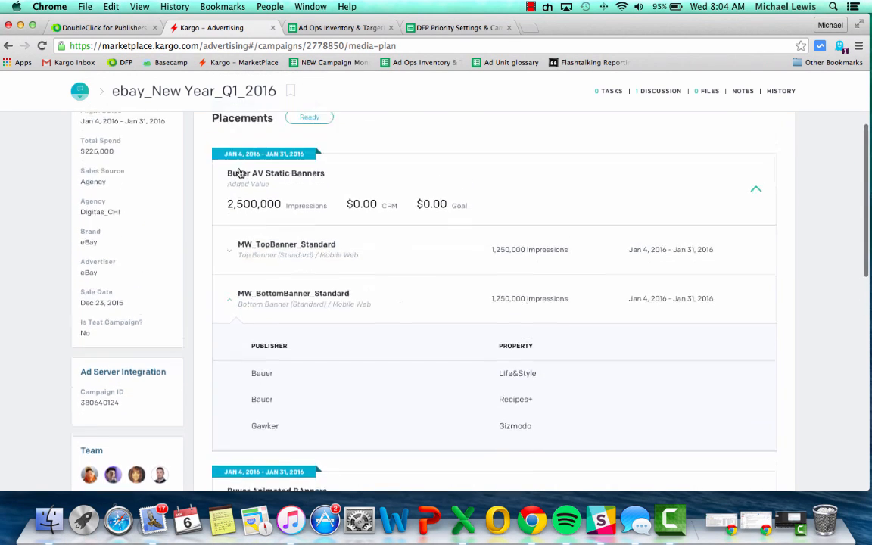
Return to the DFP line item and examine the geography and key-value criteria selected for its targeting.
{"action": "left_click", "coordinate": [97, 28]}
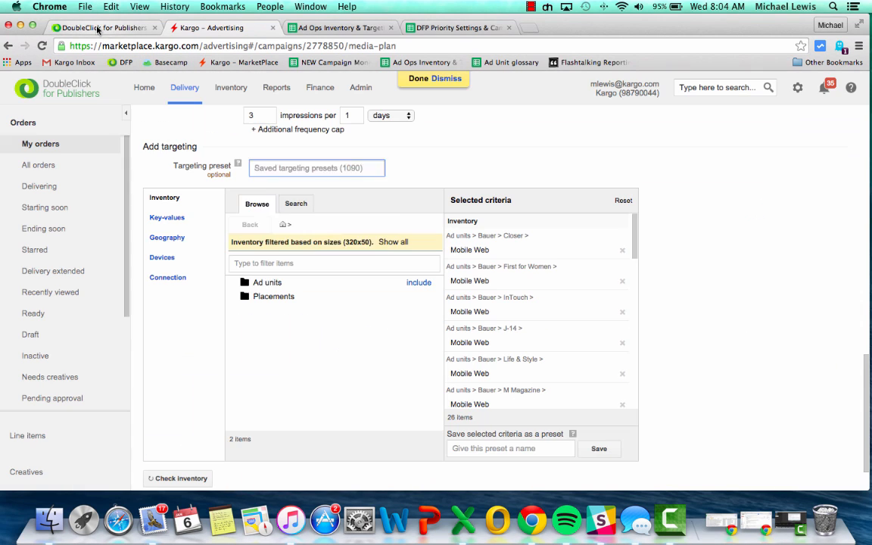
{"action": "scroll", "coordinate": [550, 275], "scroll_direction": "down", "scroll_amount": 10}
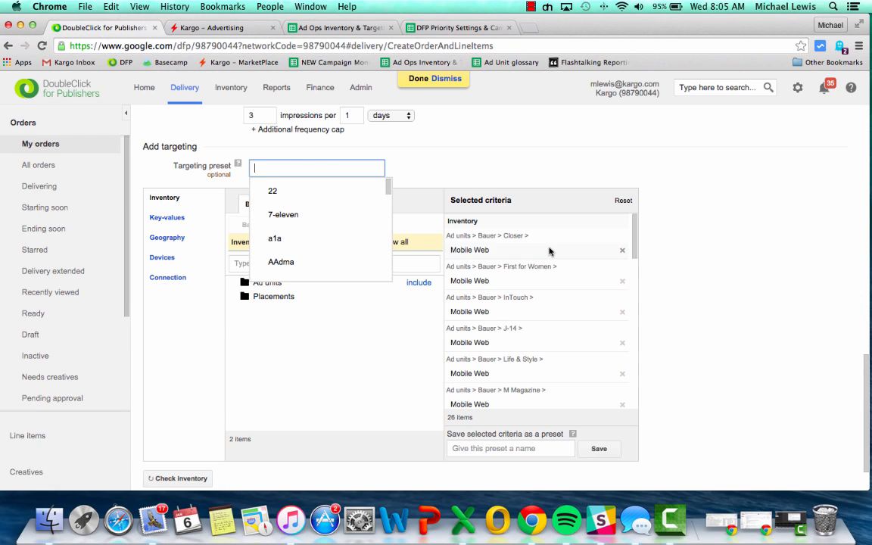
{"action": "scroll", "coordinate": [556, 260], "scroll_direction": "down", "scroll_amount": 6}
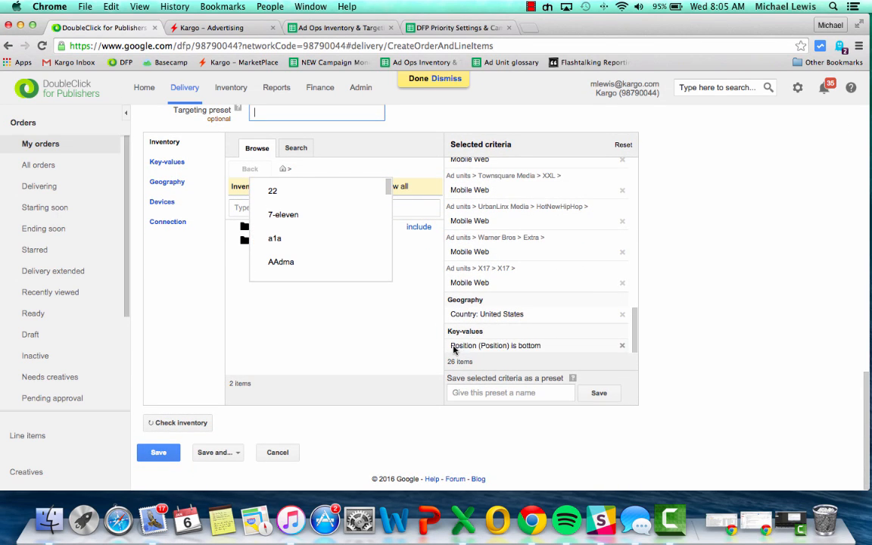
{"action": "left_click", "coordinate": [348, 318]}
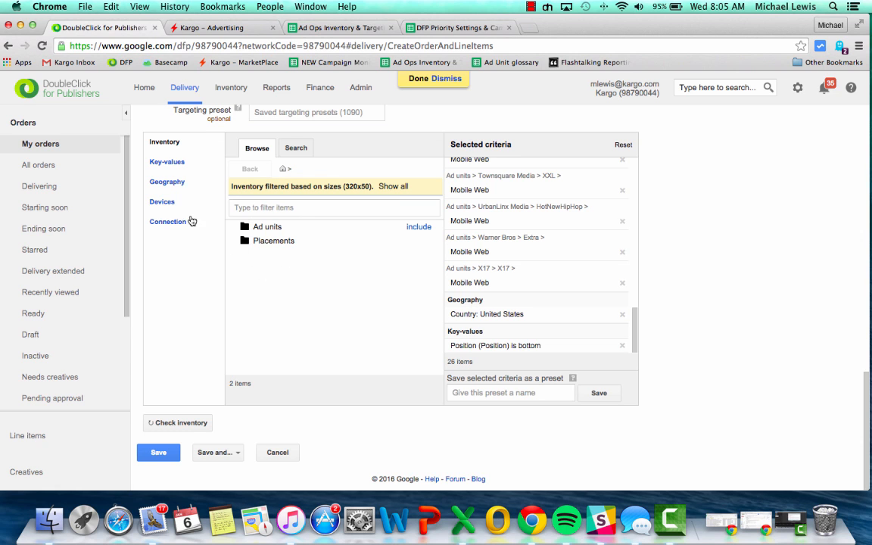
Exclude the states of Alabama and Arizona from the line item's United States geography targeting.
{"action": "left_click", "coordinate": [173, 183]}
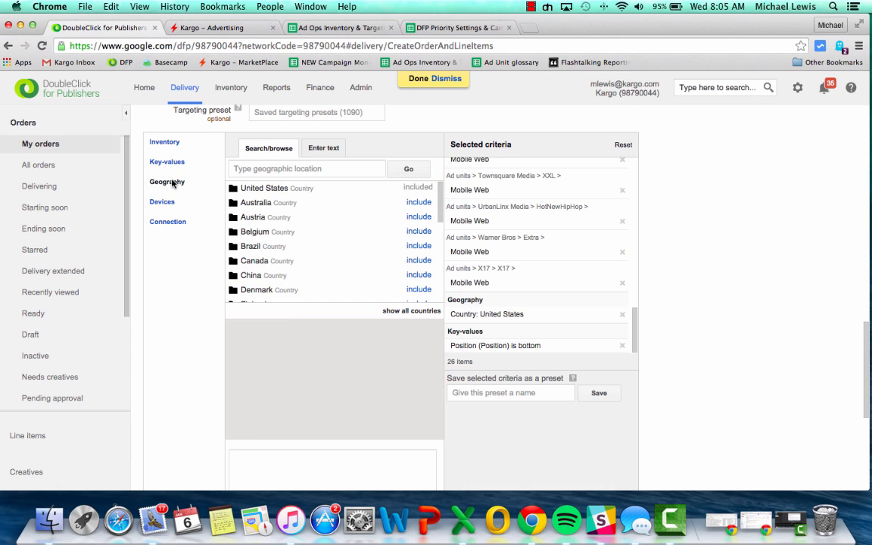
{"action": "left_click", "coordinate": [263, 189]}
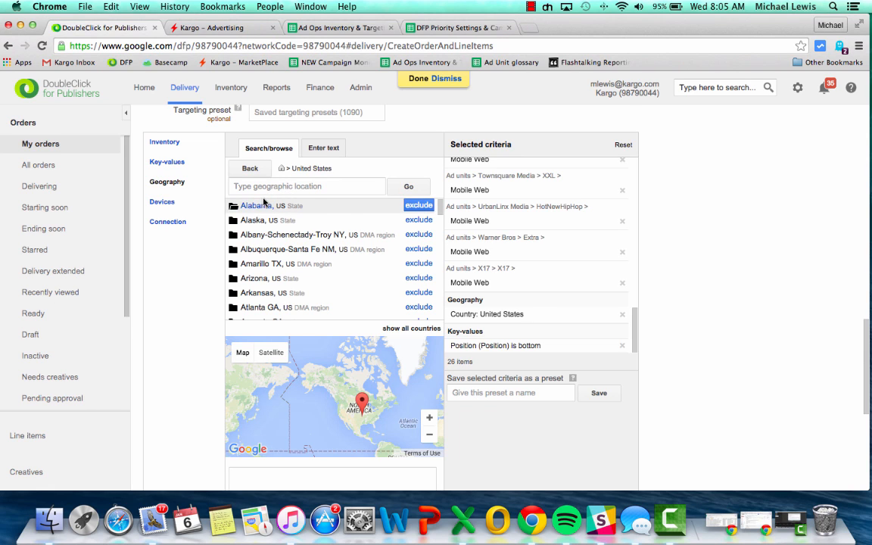
{"action": "left_click", "coordinate": [419, 206]}
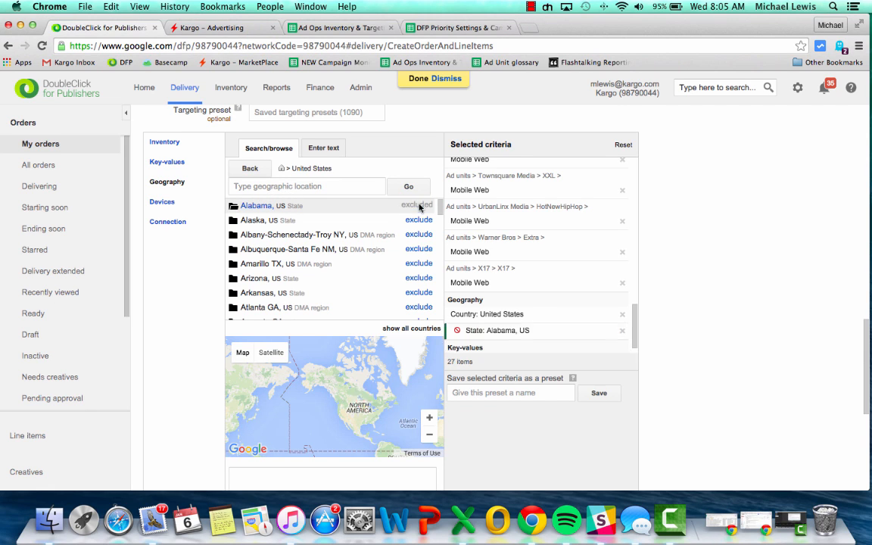
{"action": "scroll", "coordinate": [515, 240], "scroll_direction": "down", "scroll_amount": 2}
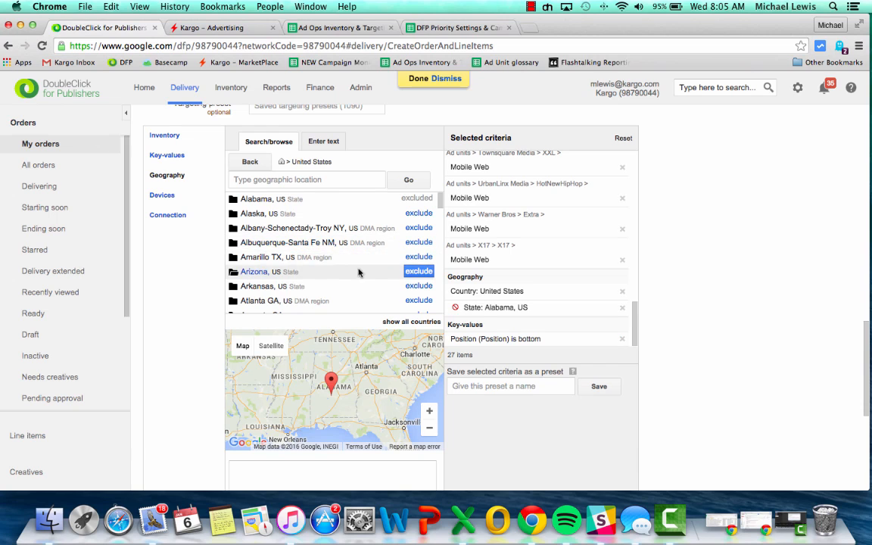
{"action": "left_click", "coordinate": [417, 271]}
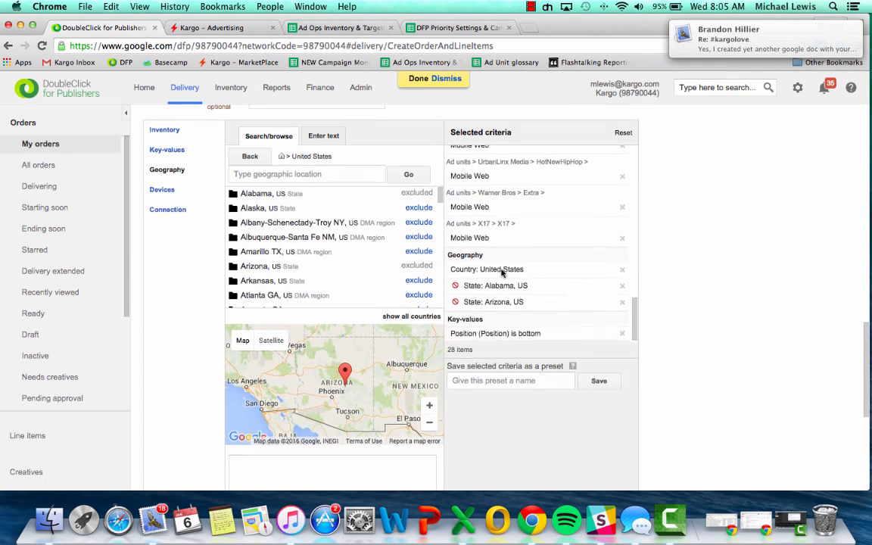
{"action": "scroll", "coordinate": [488, 227], "scroll_direction": "down", "scroll_amount": 1}
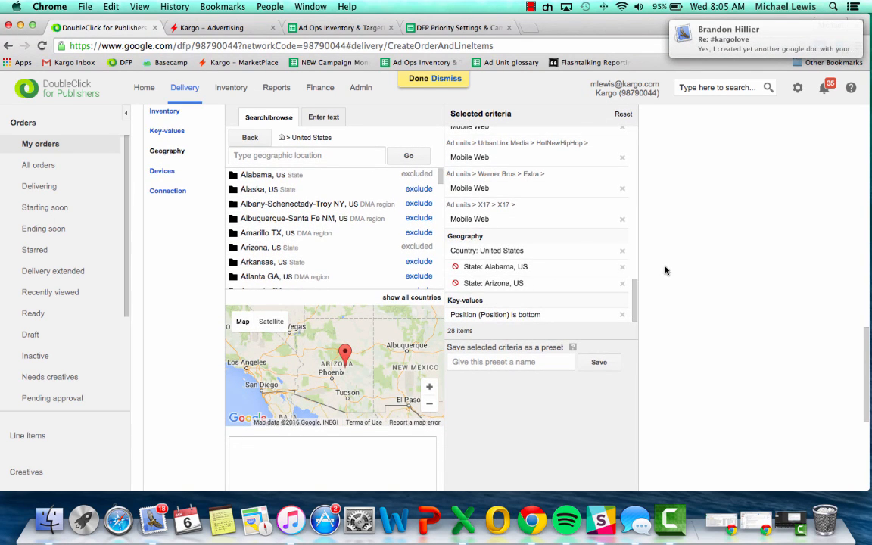
Save the new order together with its added-value mobile web bottom banner line item.
{"action": "scroll", "coordinate": [665, 269], "scroll_direction": "up", "scroll_amount": 2}
{"action": "scroll", "coordinate": [666, 270], "scroll_direction": "up", "scroll_amount": 3}
{"action": "scroll", "coordinate": [667, 269], "scroll_direction": "down", "scroll_amount": 8}
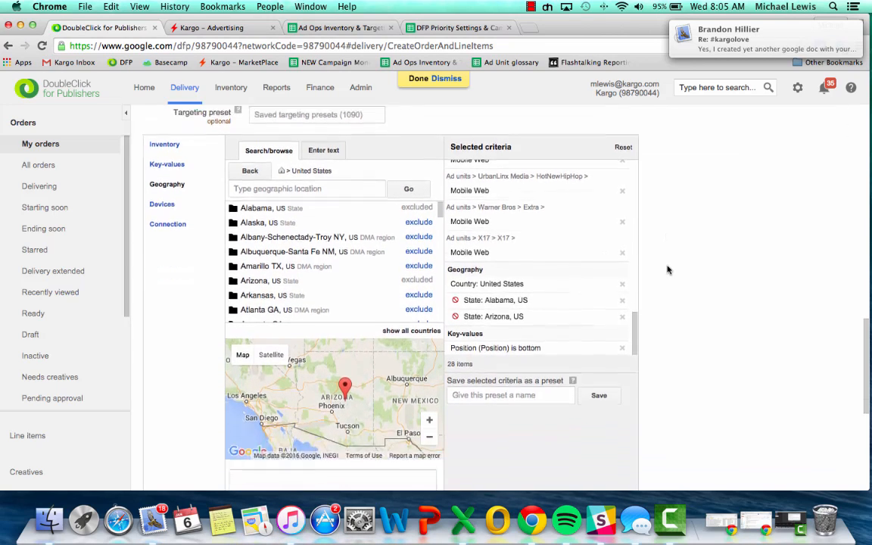
{"action": "scroll", "coordinate": [667, 269], "scroll_direction": "down", "scroll_amount": 5}
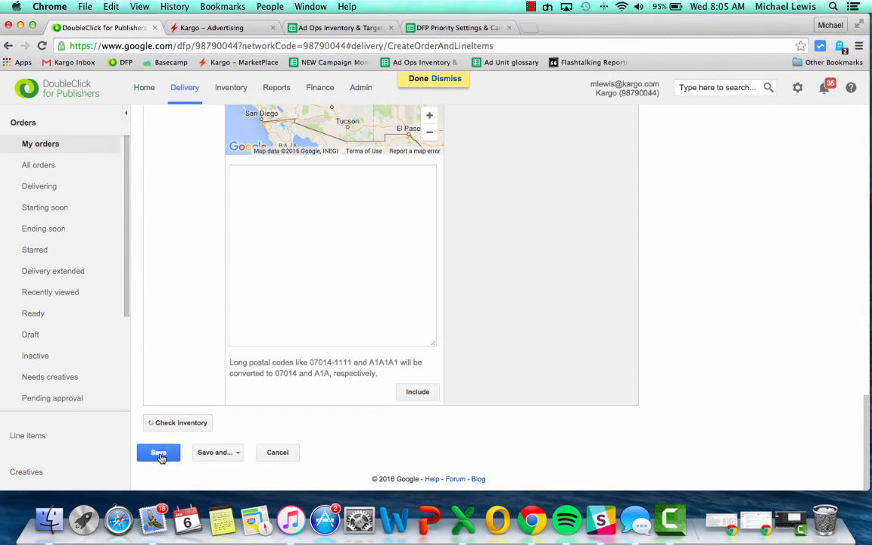
{"action": "left_click", "coordinate": [160, 454]}
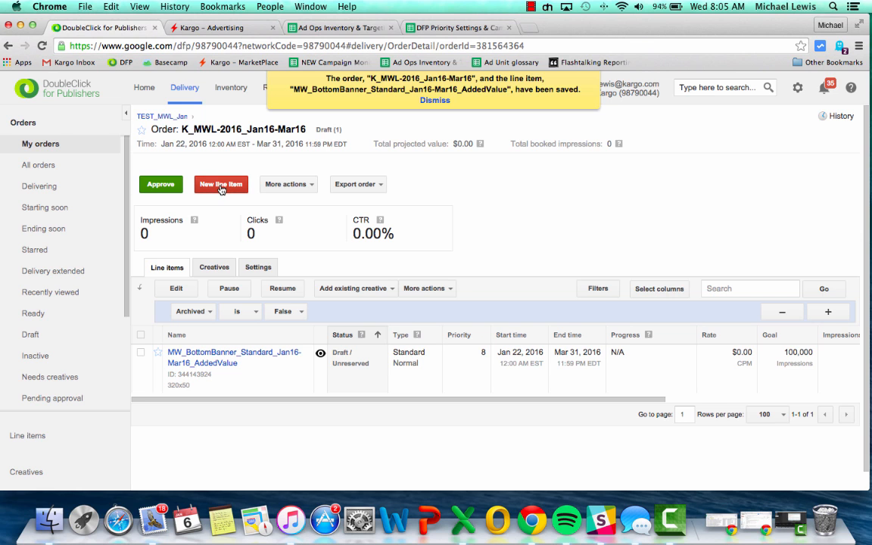
Switch to Kargo Marketplace, review the placements in the ebay_New Year_Q1_2016 campaign overview, and return to the DFP order.
{"action": "left_click", "coordinate": [228, 27]}
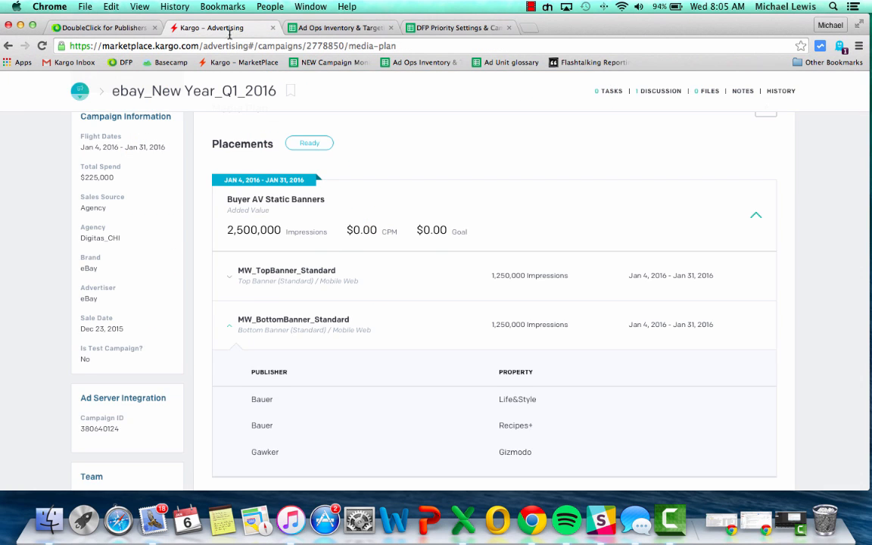
{"action": "scroll", "coordinate": [334, 256], "scroll_direction": "up", "scroll_amount": 3}
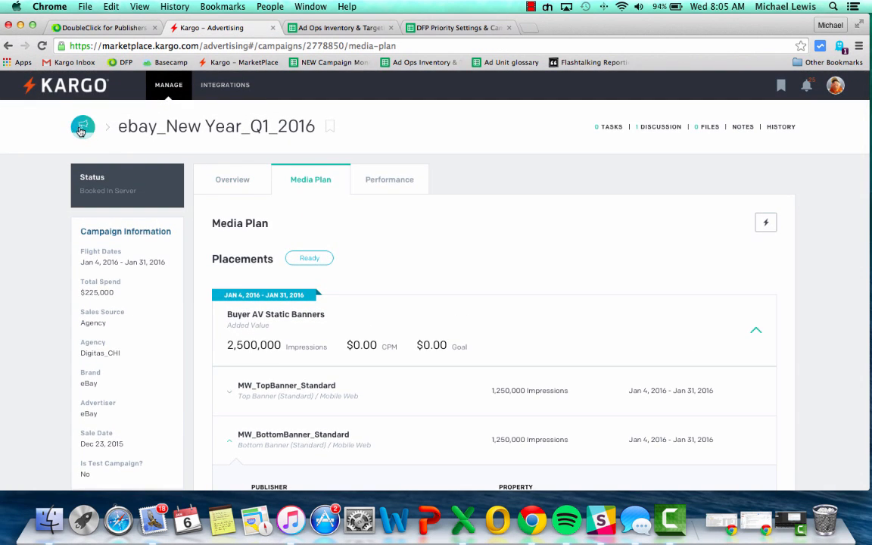
{"action": "left_click", "coordinate": [239, 189]}
{"action": "scroll", "coordinate": [368, 239], "scroll_direction": "down", "scroll_amount": 10}
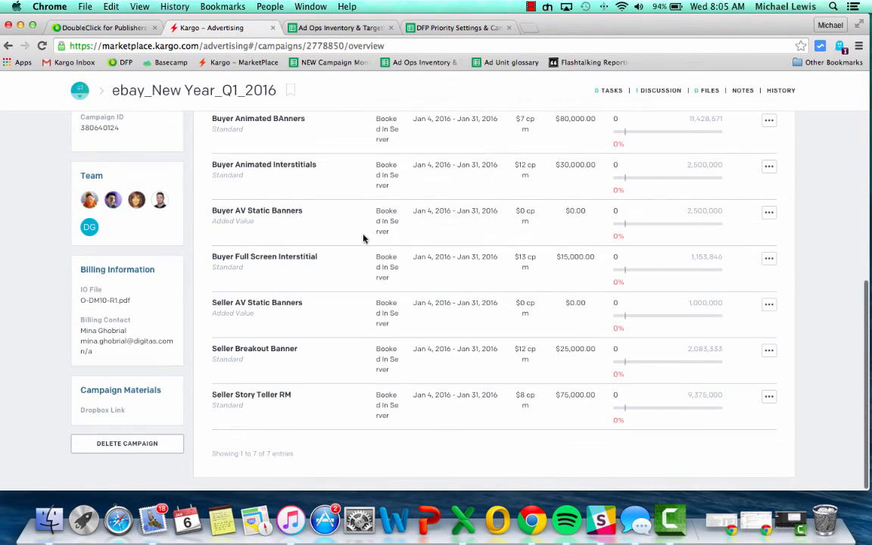
{"action": "left_click", "coordinate": [115, 28]}
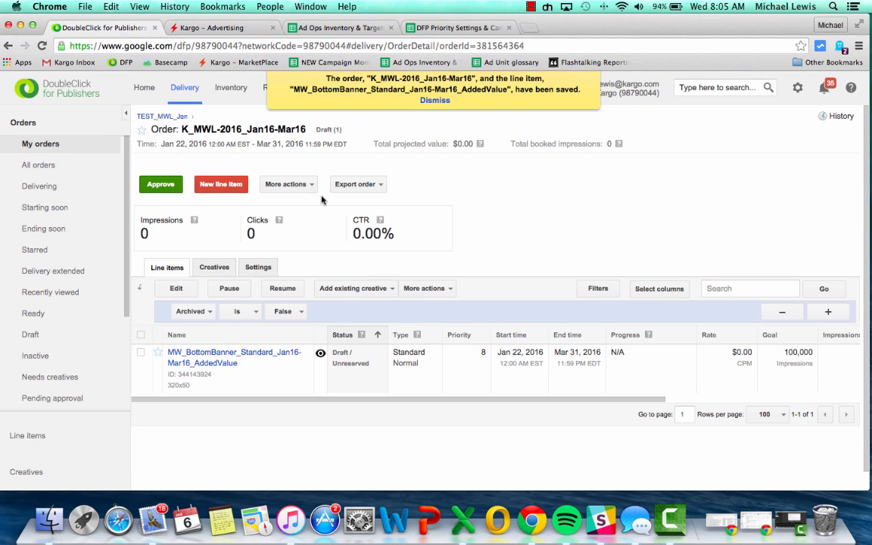